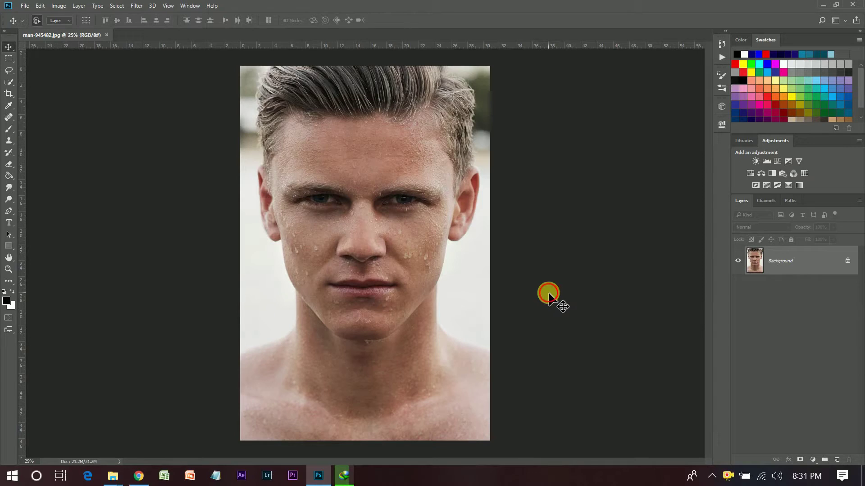
# Convert the portrait's Background layer into a smart object, Layer 0.
pyautogui.rightClick(781, 269)
pyautogui.rightClick(801, 261)
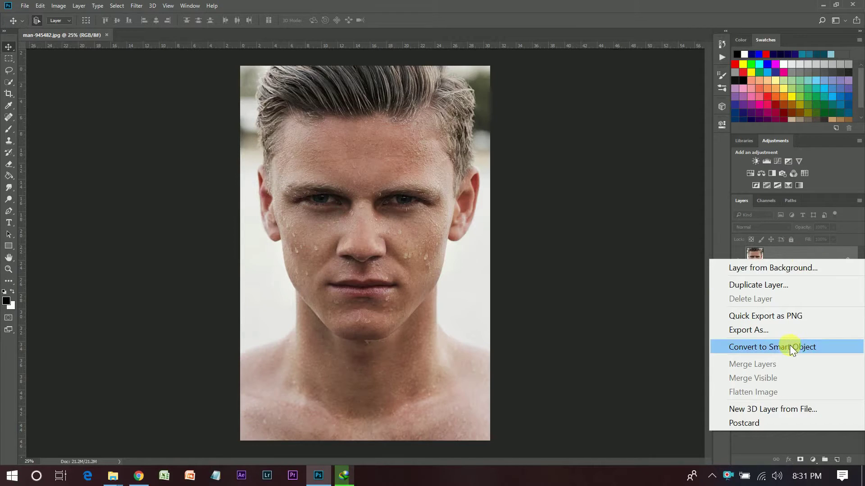
pyautogui.click(792, 352)
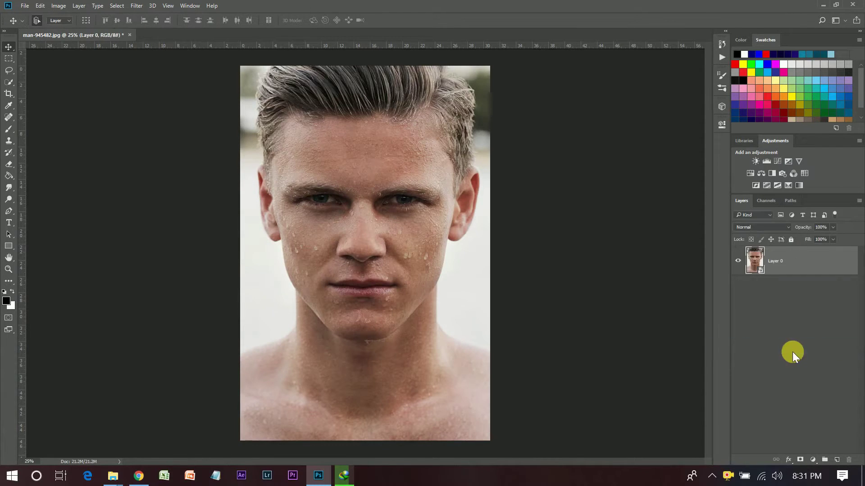
# Duplicate Layer 0 into a new document named Displacement.
pyautogui.rightClick(794, 263)
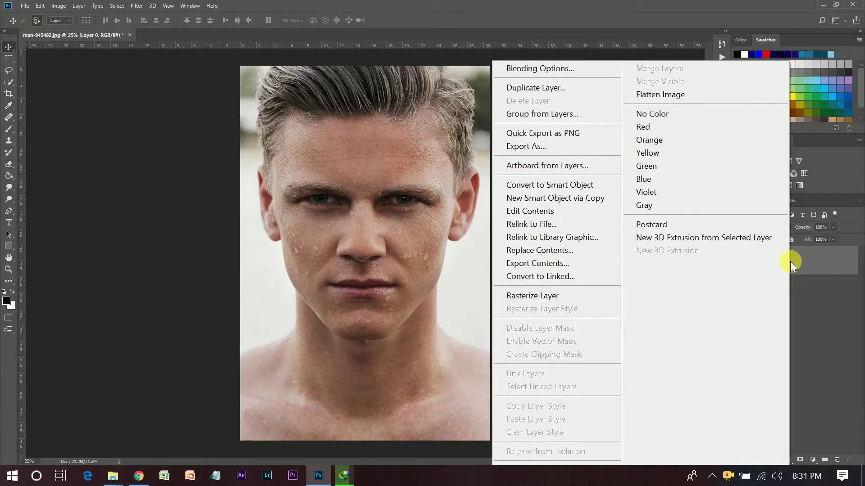
pyautogui.click(531, 89)
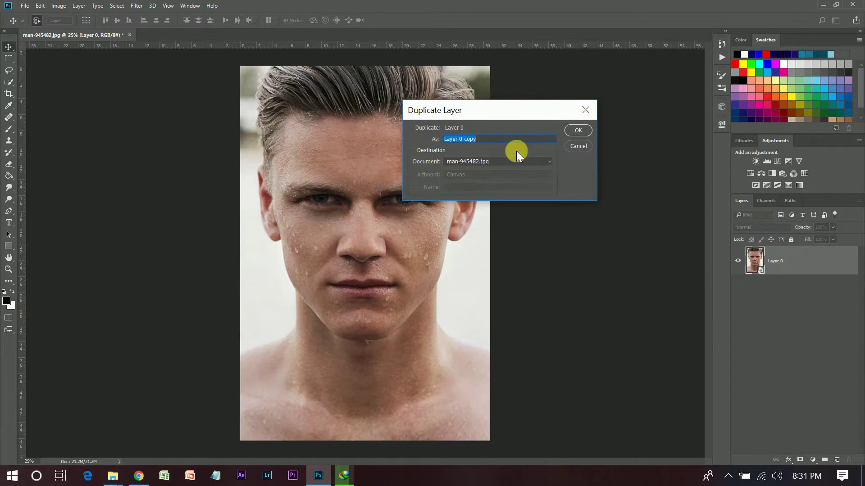
pyautogui.click(494, 160)
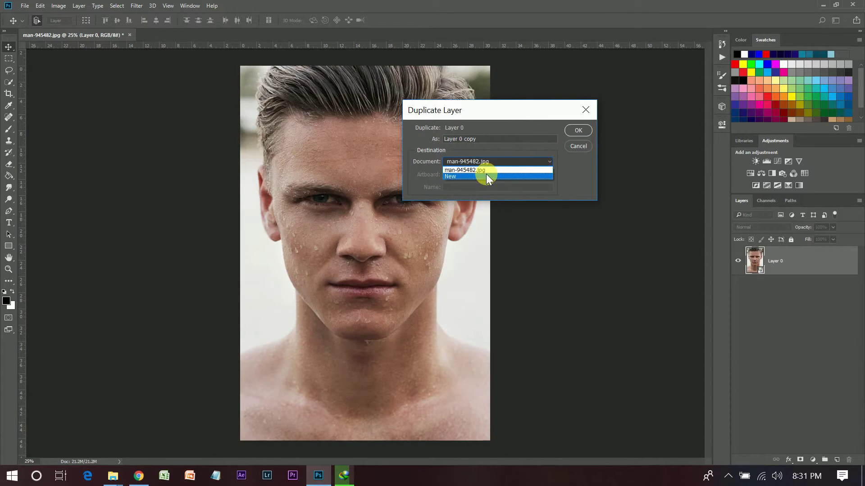
pyautogui.click(487, 177)
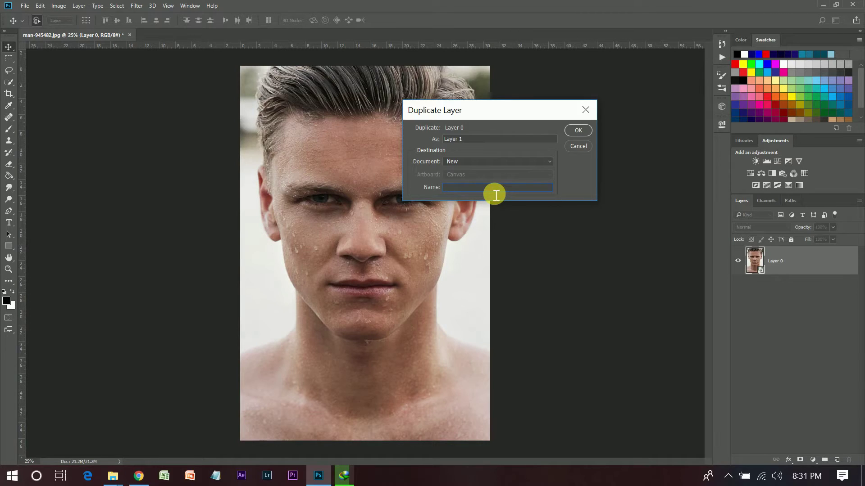
pyautogui.write('d')
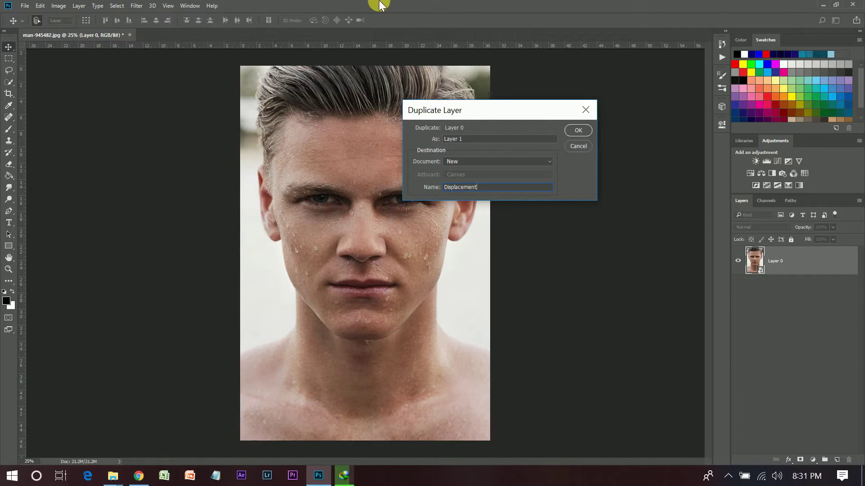
pyautogui.click(576, 131)
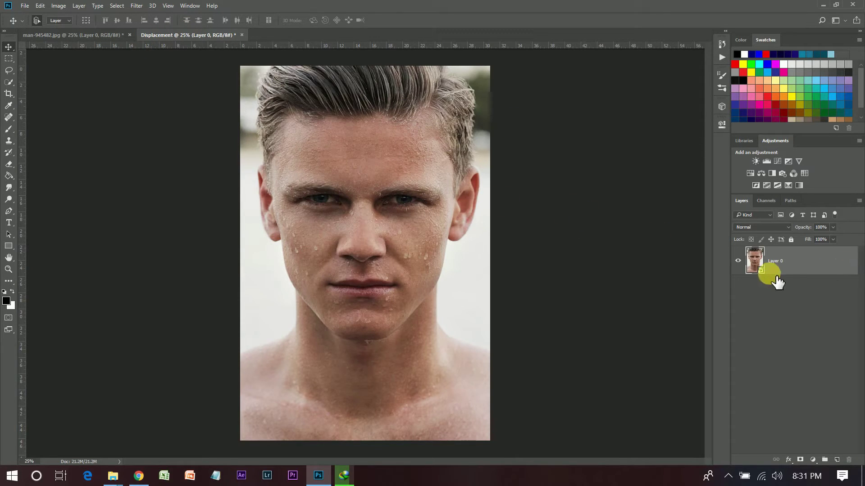
# Apply a Gaussian Blur smart filter to the Displacement portrait.
pyautogui.click(136, 6)
pyautogui.moveTo(148, 155)
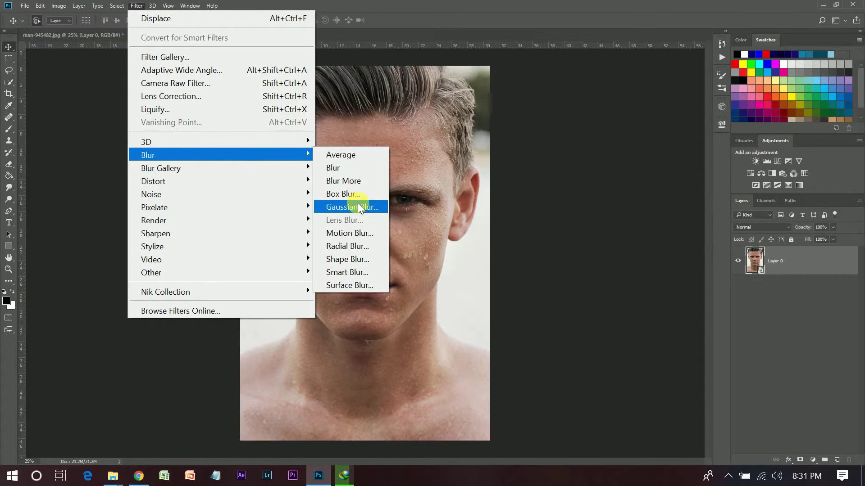
pyautogui.click(359, 207)
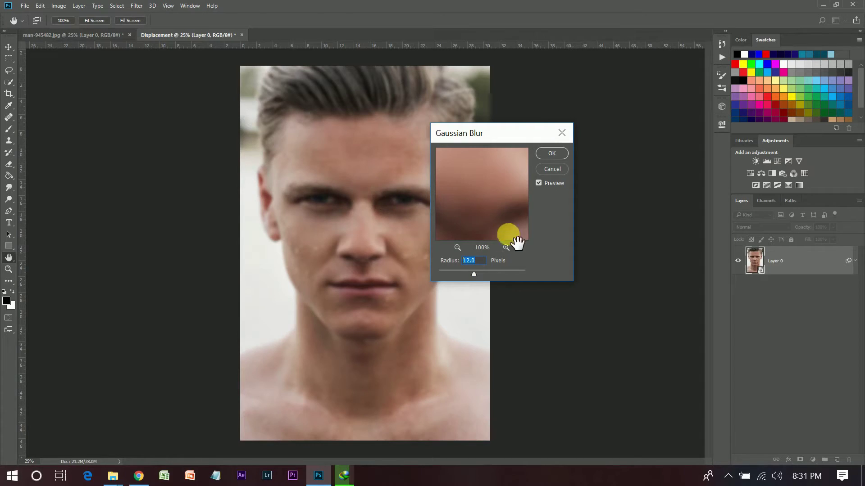
pyautogui.click(550, 153)
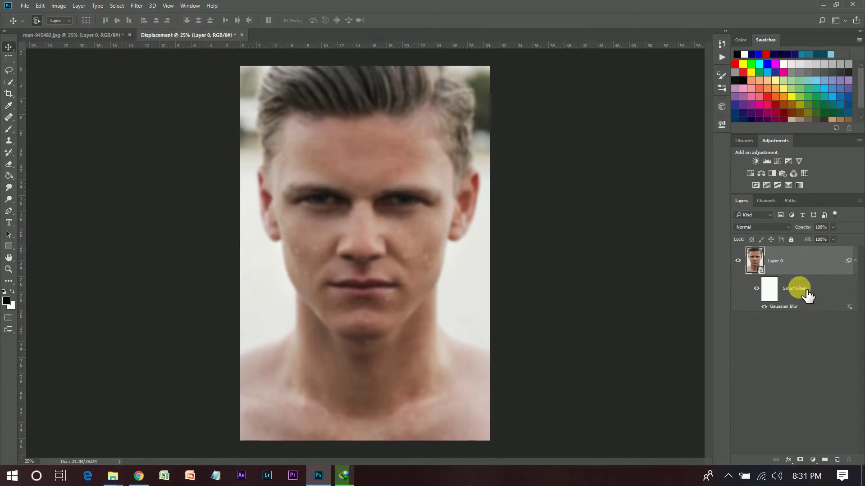
# Add a Black & White adjustment layer to make the blurred portrait grayscale.
pyautogui.click(815, 459)
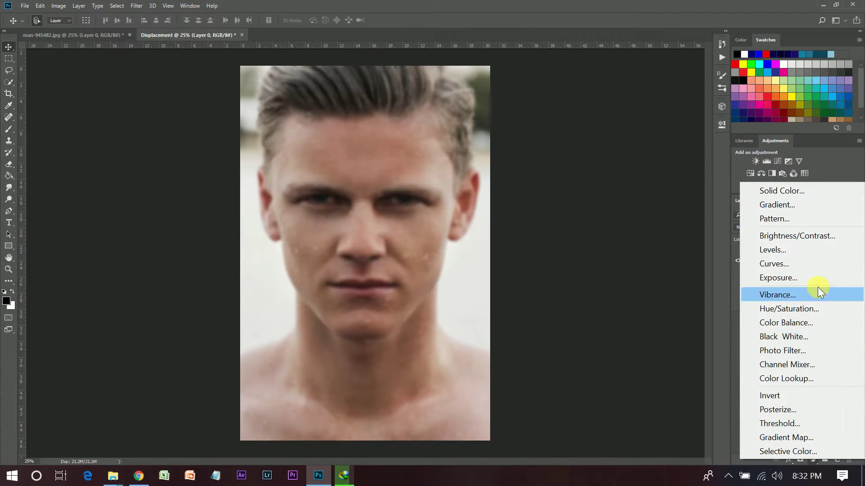
pyautogui.click(794, 336)
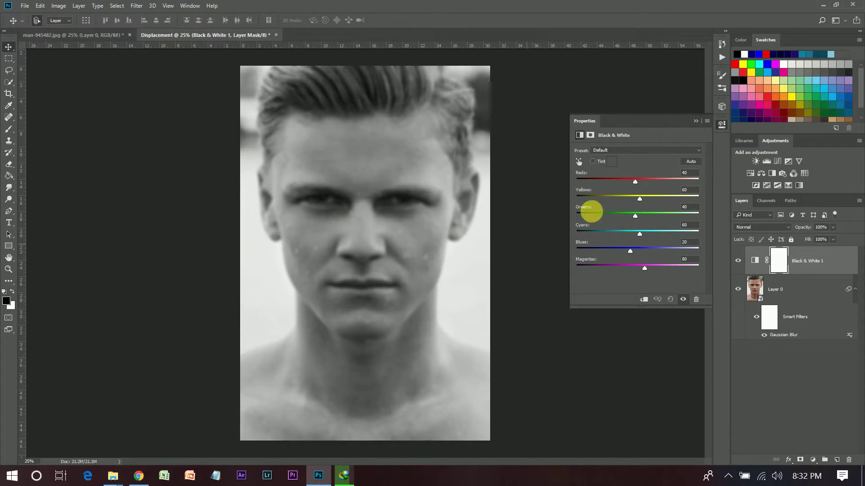
pyautogui.click(696, 121)
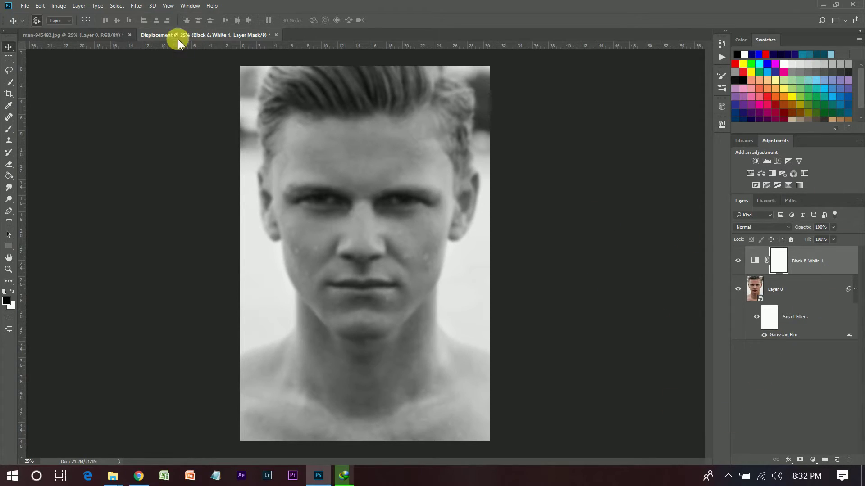
# Save the document as Displacement.psd in the Flag folder with maximum compatibility, then close it.
pyautogui.click(25, 5)
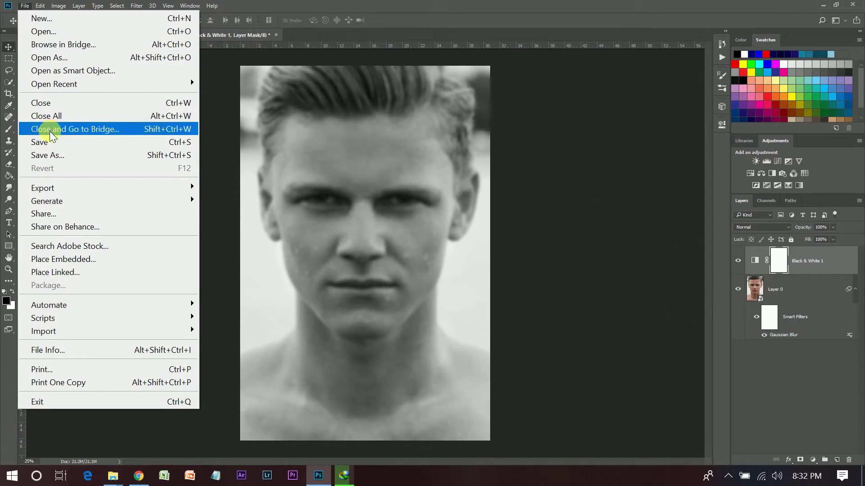
pyautogui.click(132, 155)
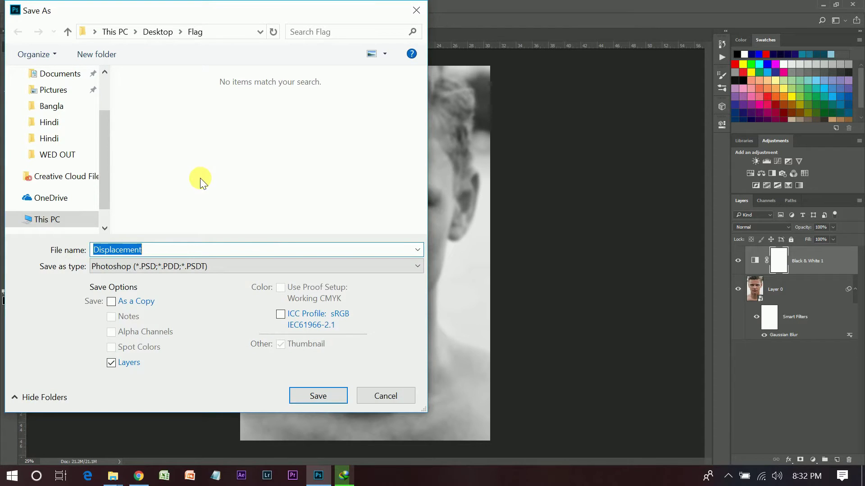
pyautogui.click(182, 265)
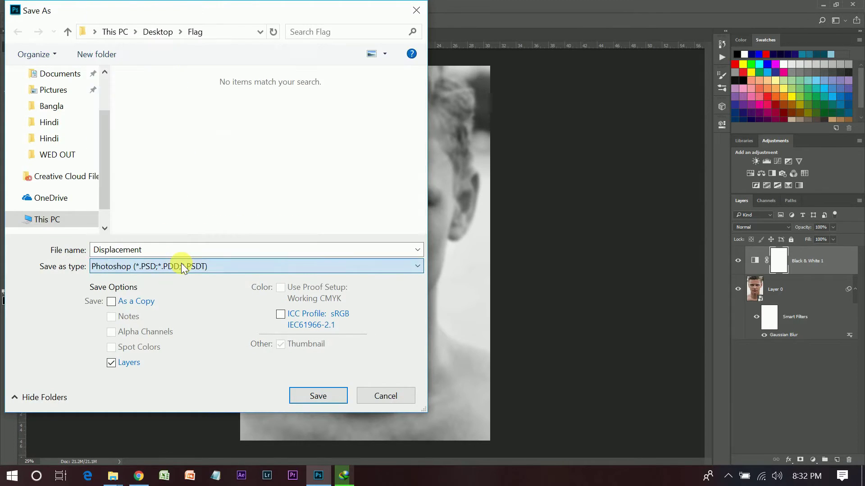
pyautogui.click(318, 397)
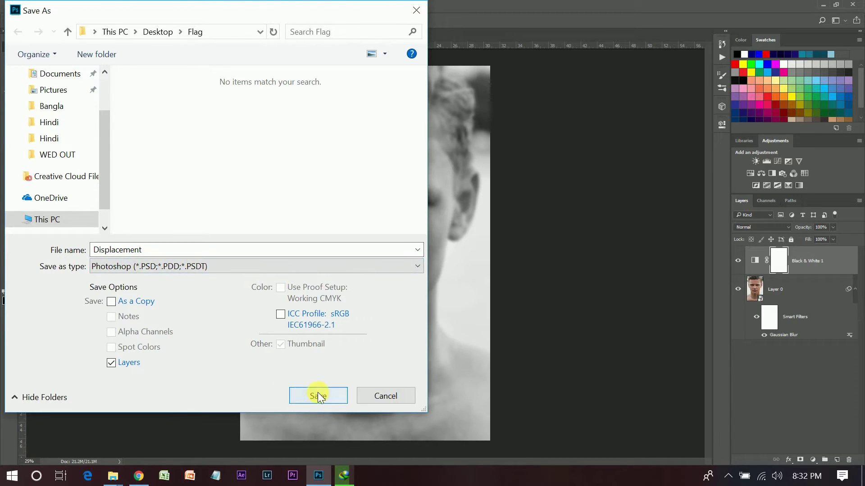
pyautogui.click(318, 396)
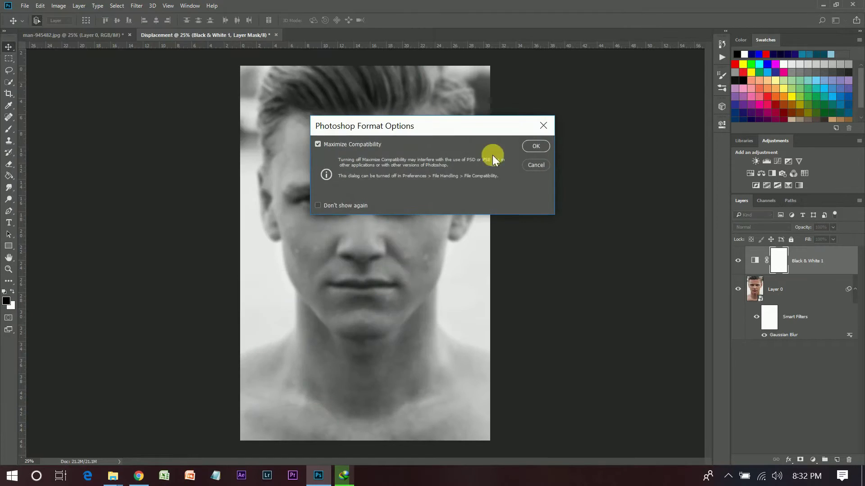
pyautogui.click(536, 146)
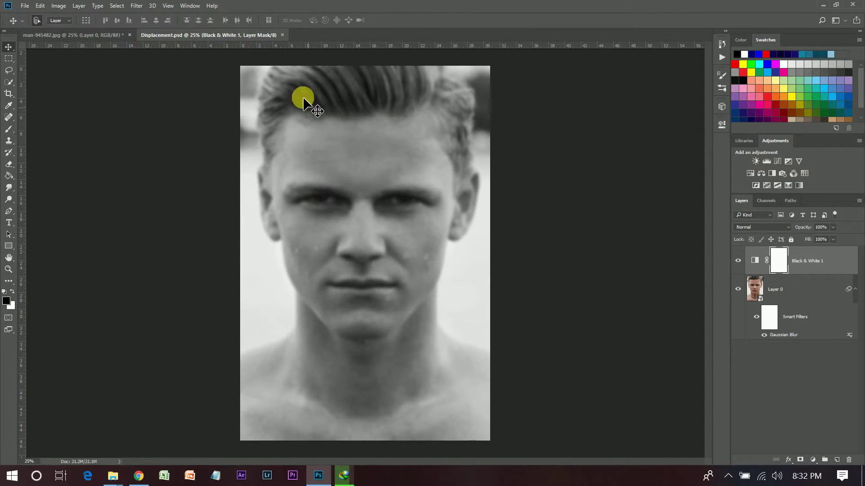
pyautogui.click(282, 35)
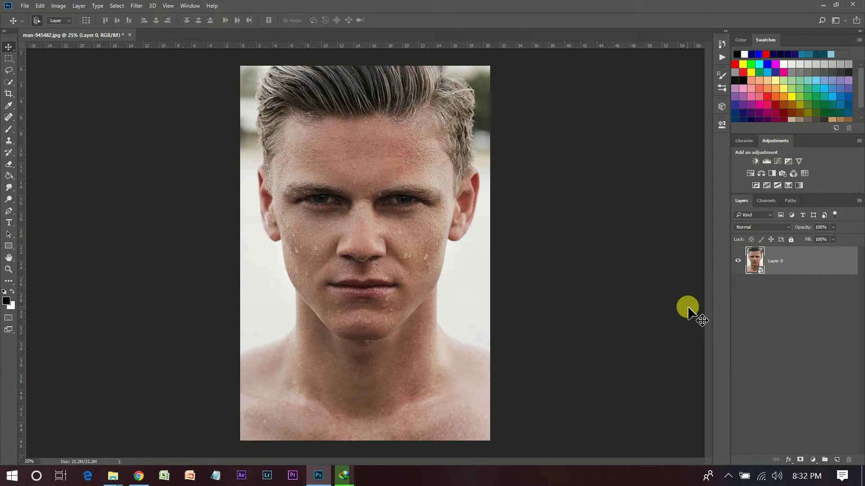
# Quick-select the face and hair, then subtract the top of the hair.
pyautogui.click(9, 83)
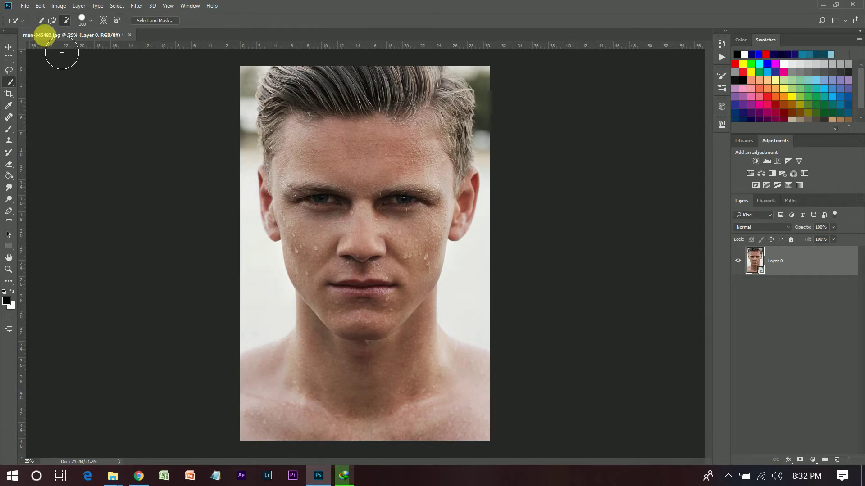
pyautogui.moveTo(272, 117)
pyautogui.mouseDown()
pyautogui.moveTo(394, 246)
pyautogui.moveTo(383, 321)
pyautogui.moveTo(370, 331)
pyautogui.moveTo(378, 299)
pyautogui.mouseUp()
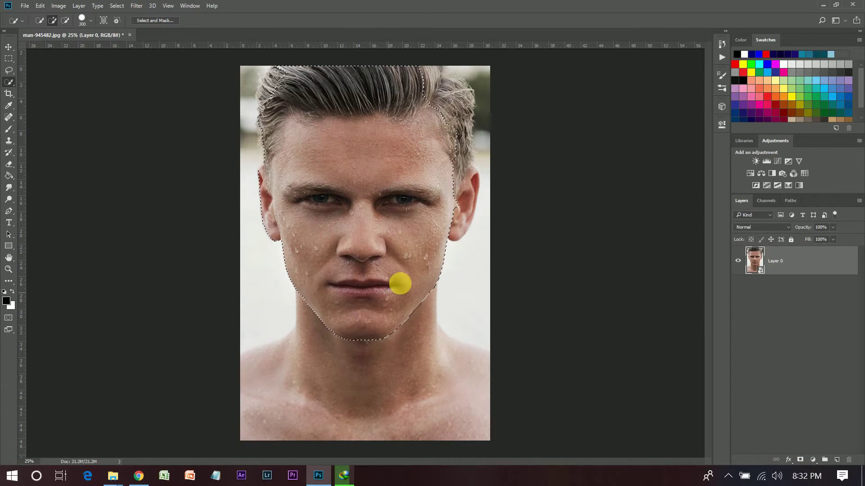
pyautogui.click(64, 23)
pyautogui.moveTo(274, 78); pyautogui.dragTo(453, 111)
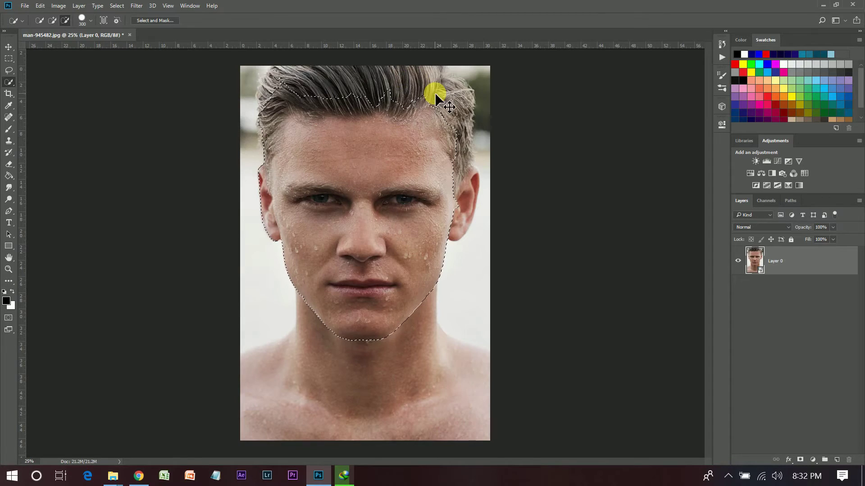
pyautogui.scroll(1, 434, 93)
pyautogui.scroll(1, 405, 126)
pyautogui.scroll(2, 343, 252)
pyautogui.scroll(1, 288, 345)
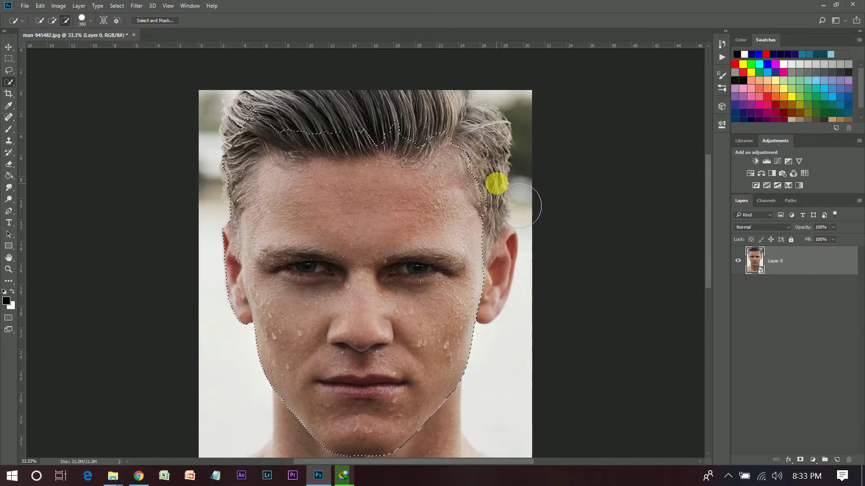
# Trim the selection edge along the hairline and around the ears.
pyautogui.moveTo(423, 127); pyautogui.dragTo(354, 121)
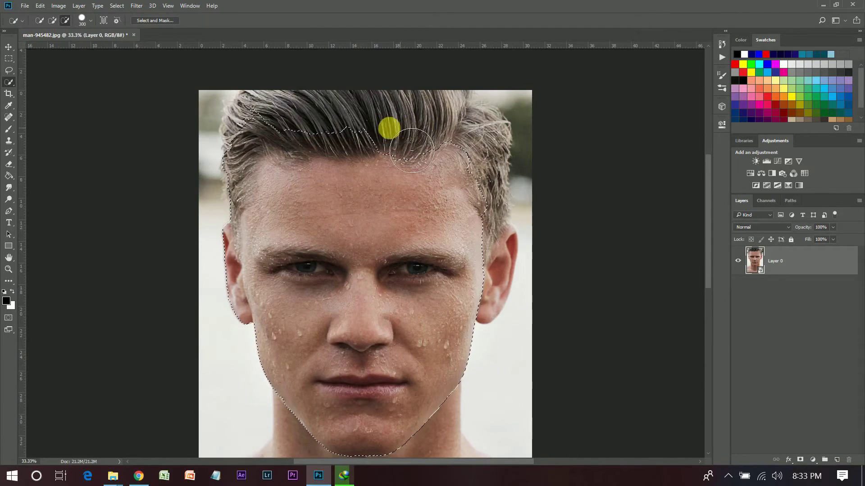
pyautogui.moveTo(354, 122)
pyautogui.mouseDown()
pyautogui.moveTo(279, 119)
pyautogui.moveTo(225, 146)
pyautogui.moveTo(232, 255)
pyautogui.mouseUp()
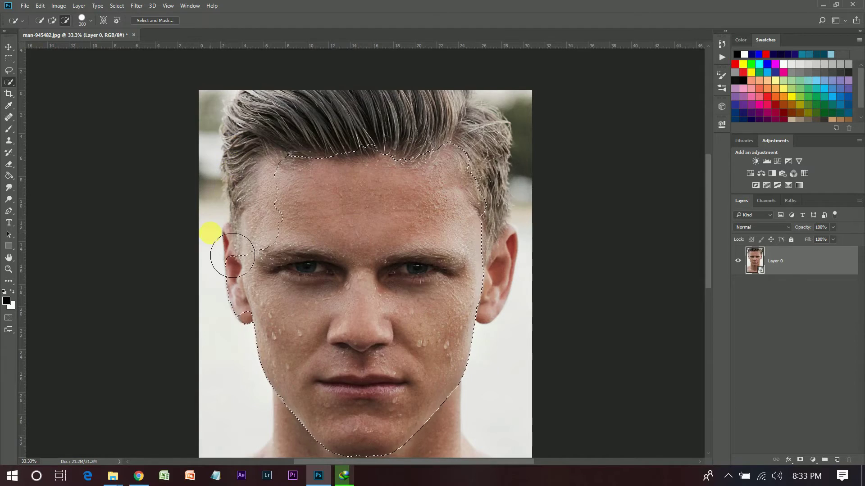
pyautogui.moveTo(241, 351); pyautogui.dragTo(238, 277)
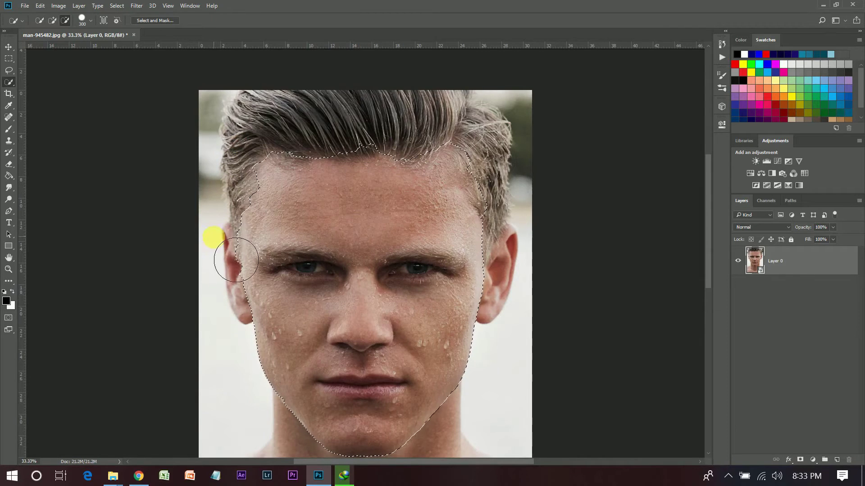
pyautogui.moveTo(237, 271)
pyautogui.mouseDown()
pyautogui.moveTo(482, 146)
pyautogui.moveTo(509, 142)
pyautogui.moveTo(427, 161)
pyautogui.moveTo(464, 153)
pyautogui.moveTo(557, 205)
pyautogui.moveTo(526, 216)
pyautogui.mouseUp()
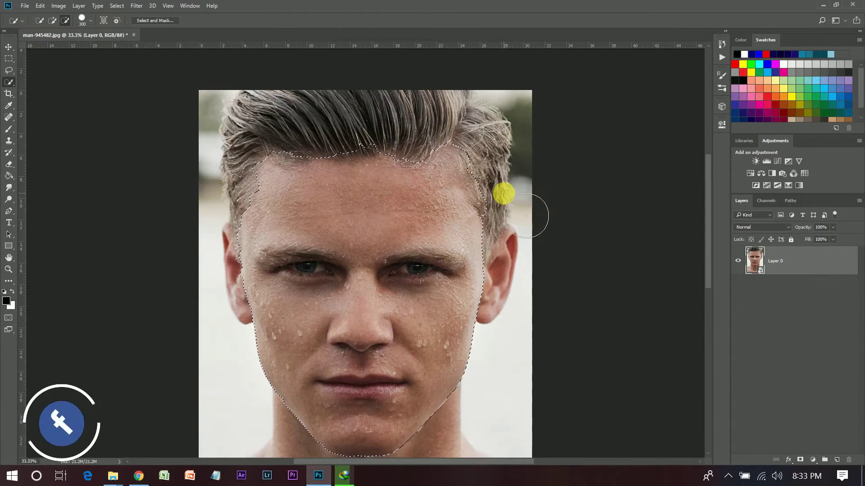
pyautogui.scroll(-1, 209, 106)
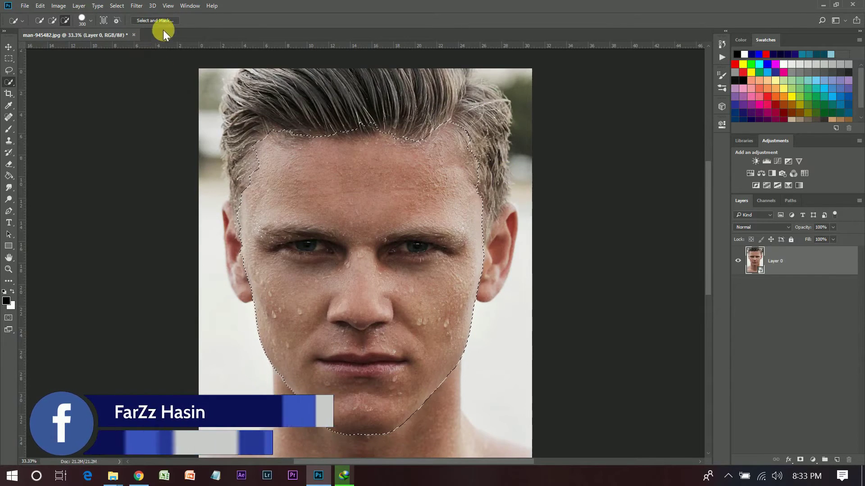
pyautogui.click(166, 18)
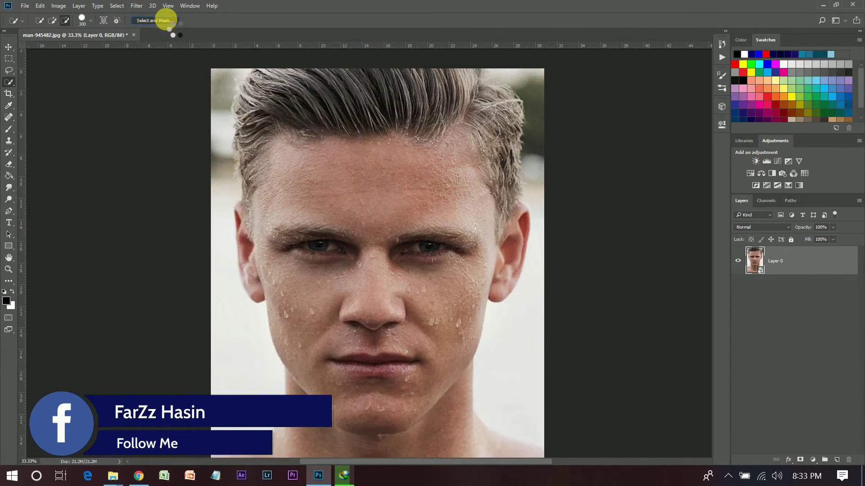
# Brush-refine the mask edges along the hairline, forehead and right temple.
pyautogui.moveTo(785, 109); pyautogui.dragTo(792, 109)
pyautogui.click(8, 59)
pyautogui.moveTo(349, 178)
pyautogui.mouseDown()
pyautogui.moveTo(404, 130)
pyautogui.moveTo(274, 141)
pyautogui.moveTo(286, 132)
pyautogui.moveTo(416, 140)
pyautogui.moveTo(425, 135)
pyautogui.moveTo(383, 129)
pyautogui.moveTo(434, 135)
pyautogui.moveTo(465, 127)
pyautogui.moveTo(498, 187)
pyautogui.moveTo(479, 141)
pyautogui.moveTo(453, 127)
pyautogui.moveTo(295, 150)
pyautogui.moveTo(231, 187)
pyautogui.moveTo(255, 200)
pyautogui.moveTo(270, 168)
pyautogui.mouseUp()
pyautogui.moveTo(274, 146)
pyautogui.mouseDown()
pyautogui.moveTo(271, 177)
pyautogui.moveTo(273, 163)
pyautogui.mouseUp()
pyautogui.moveTo(464, 207)
pyautogui.mouseDown()
pyautogui.moveTo(507, 203)
pyautogui.moveTo(506, 135)
pyautogui.mouseUp()
pyautogui.click(840, 154)
pyautogui.click(784, 107)
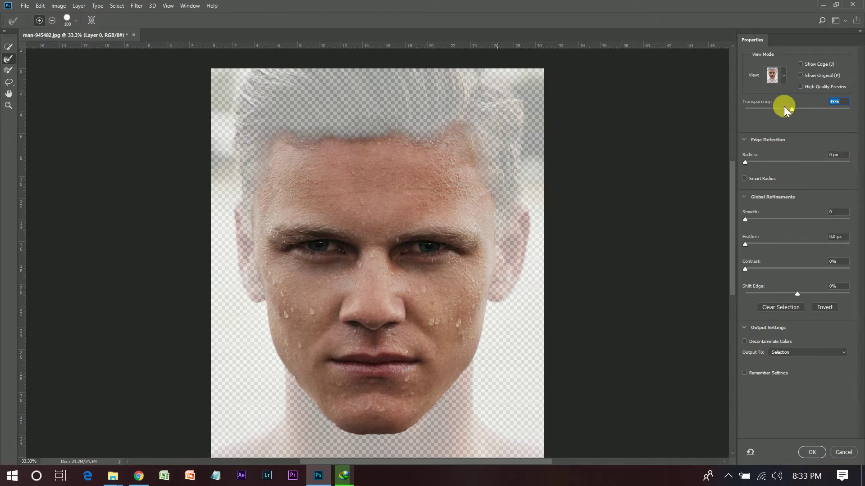
pyautogui.moveTo(763, 109); pyautogui.dragTo(849, 109)
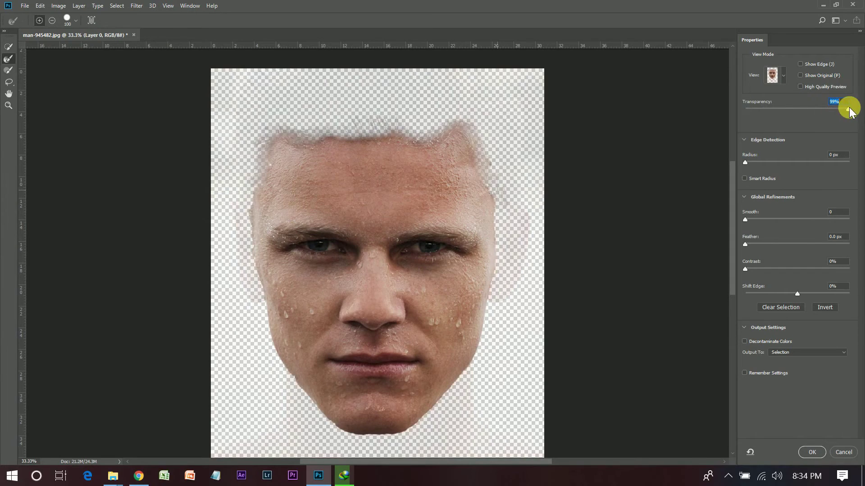
pyautogui.moveTo(373, 121); pyautogui.dragTo(390, 133)
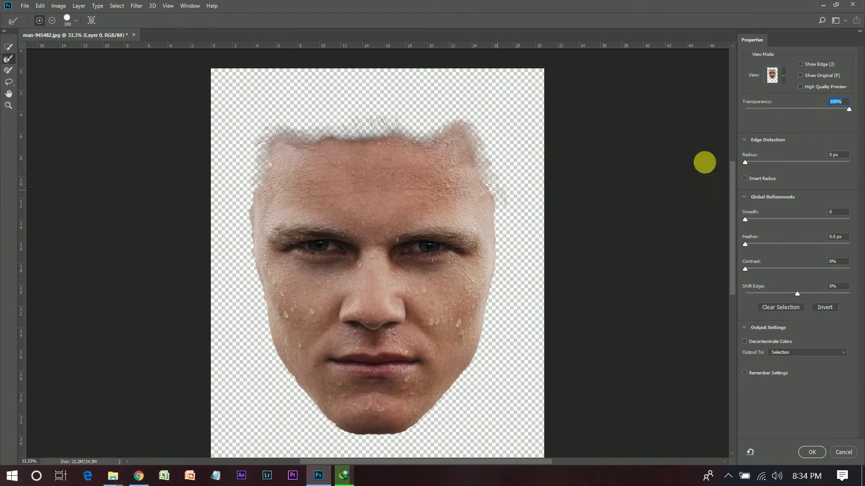
# Set Smooth 7, enable Smart Radius at 2 px, and output to a layer mask.
pyautogui.moveTo(757, 219); pyautogui.dragTo(752, 219)
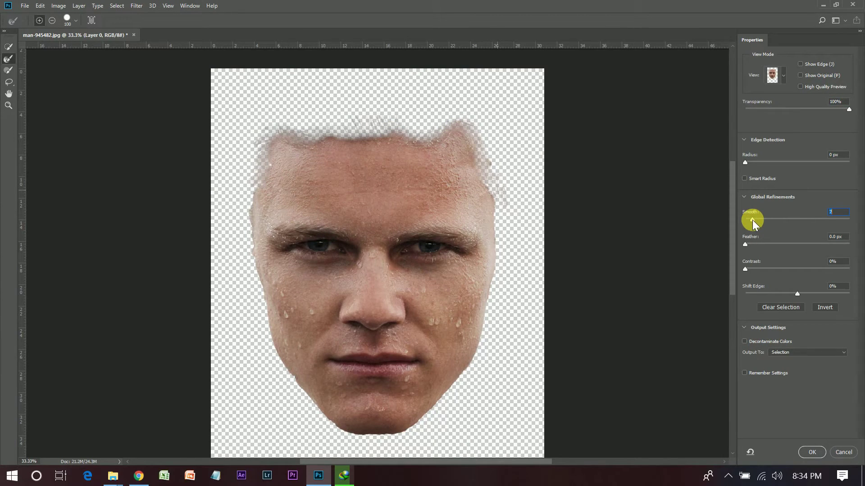
pyautogui.click(745, 162)
pyautogui.click(744, 178)
pyautogui.click(812, 353)
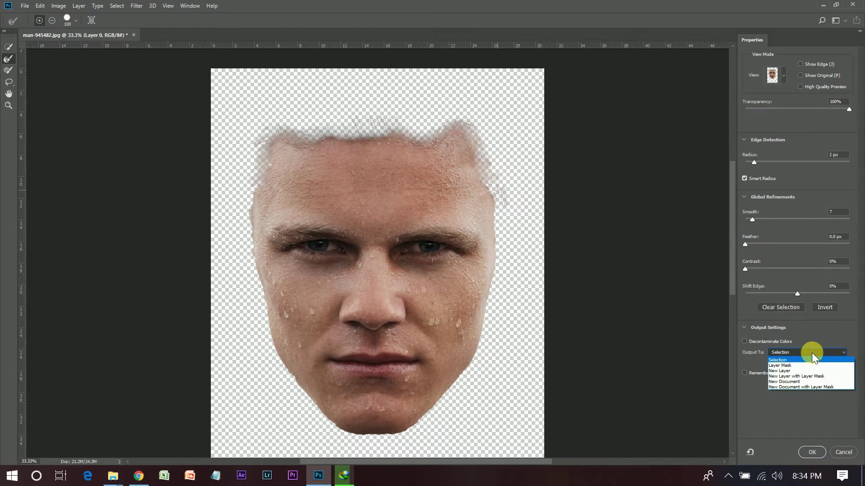
pyautogui.click(801, 366)
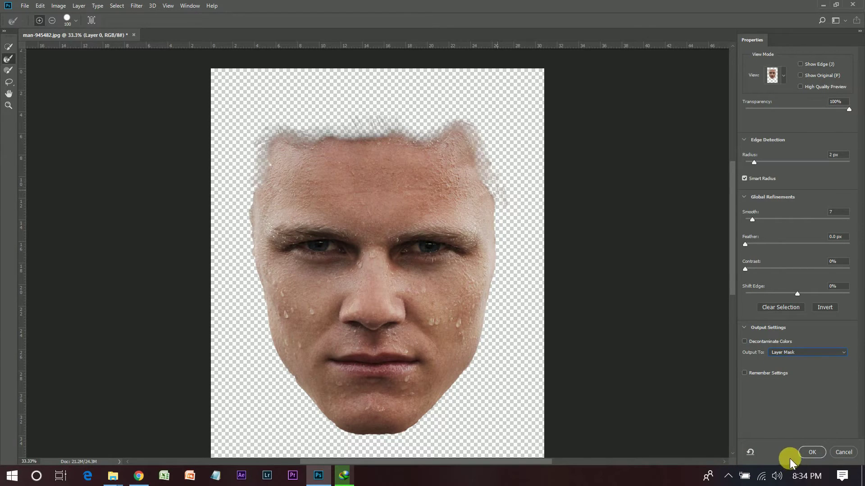
pyautogui.click(812, 452)
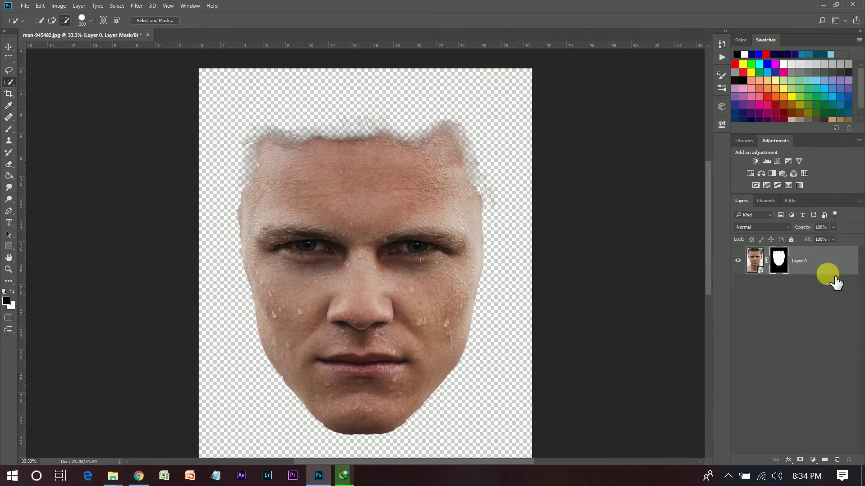
pyautogui.click(815, 459)
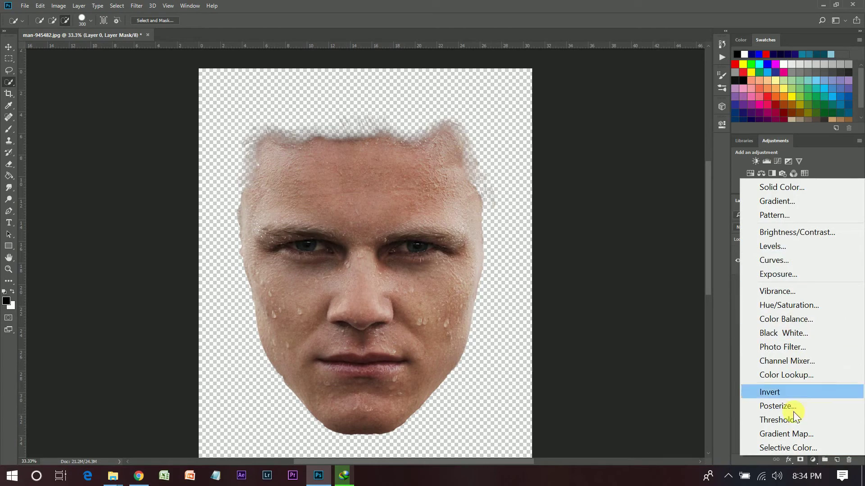
# Add a Black & White layer and replace its mask with Layer 0's face mask.
pyautogui.click(784, 333)
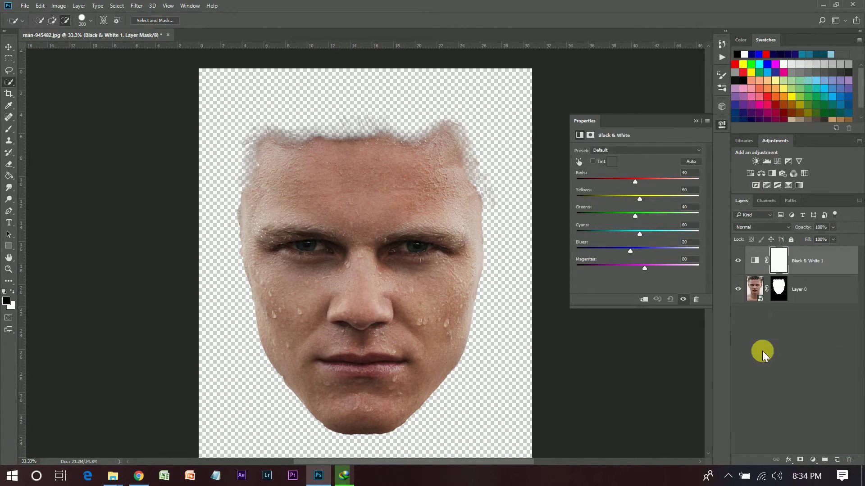
pyautogui.click(697, 121)
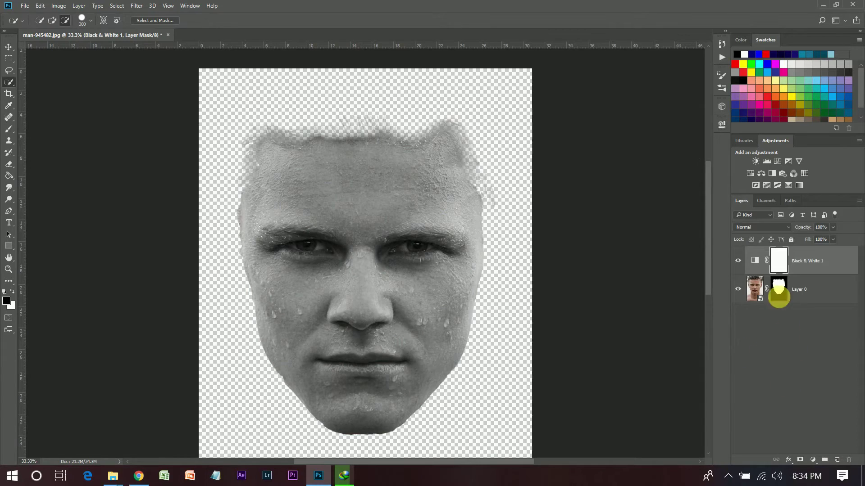
pyautogui.click(782, 292)
pyautogui.moveTo(784, 298); pyautogui.dragTo(778, 266)
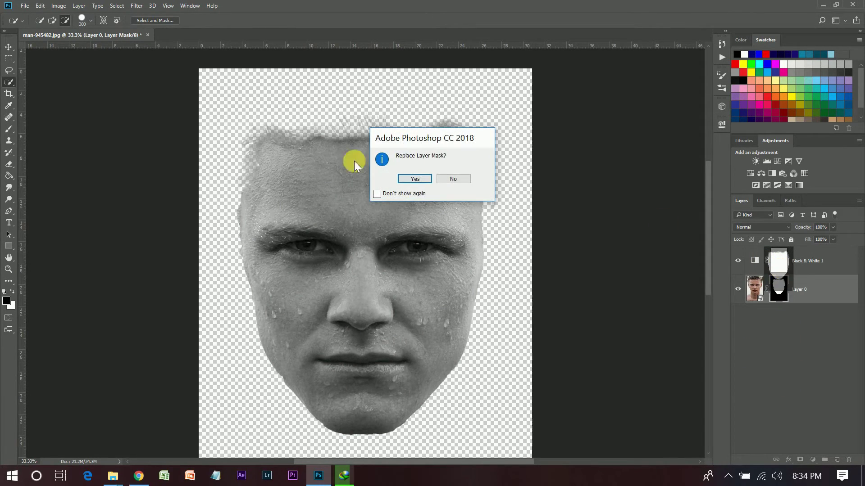
pyautogui.click(415, 179)
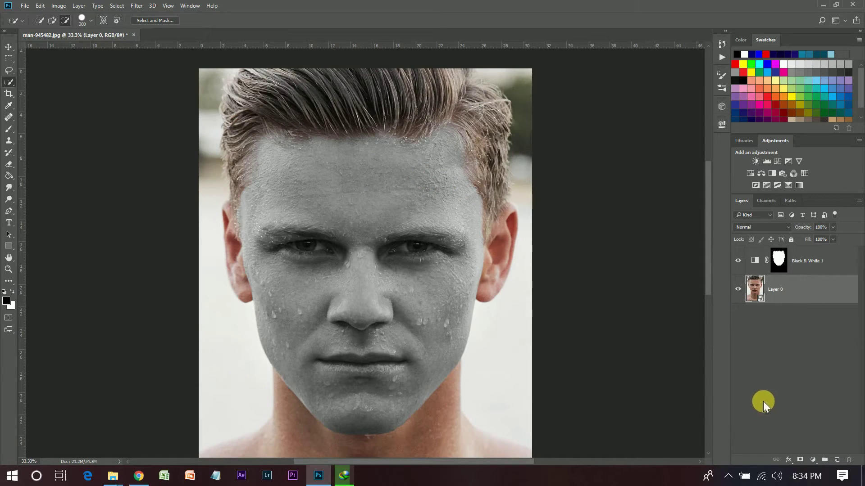
# Select the Black & White mask, zoom into the eyes, and set up a black Soft Round brush.
pyautogui.click(828, 263)
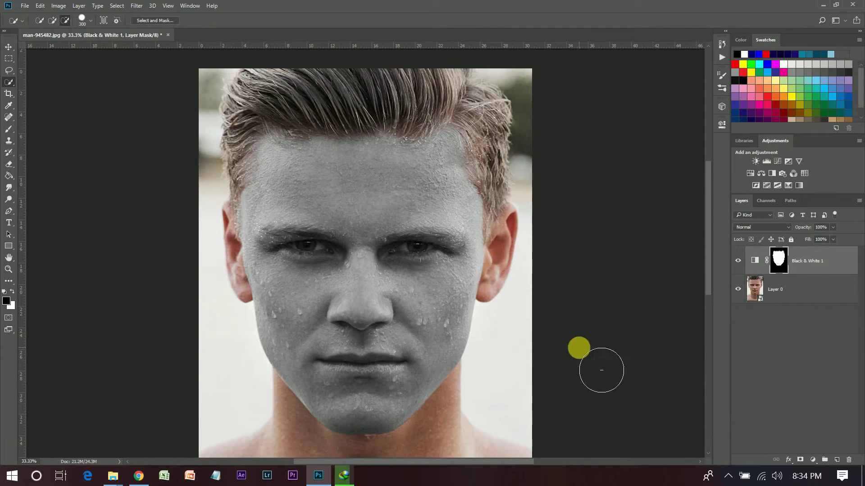
pyautogui.click(8, 46)
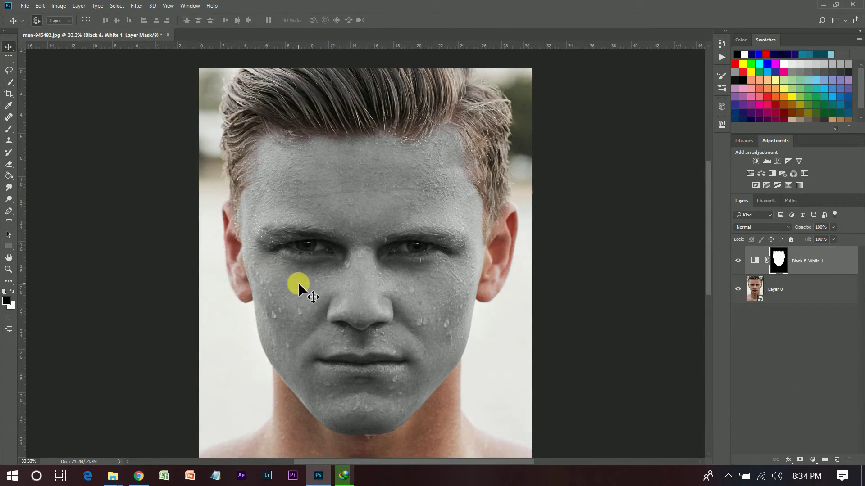
pyautogui.hotkey('ctrl', ';')
pyautogui.hotkey('ctrl', '+')
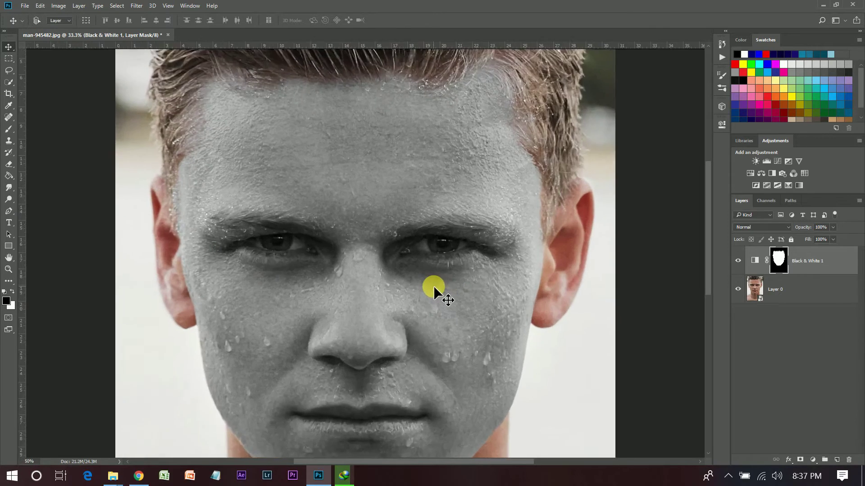
pyautogui.hotkey('ctrl', '+')
pyautogui.hotkey('ctrl', ';')
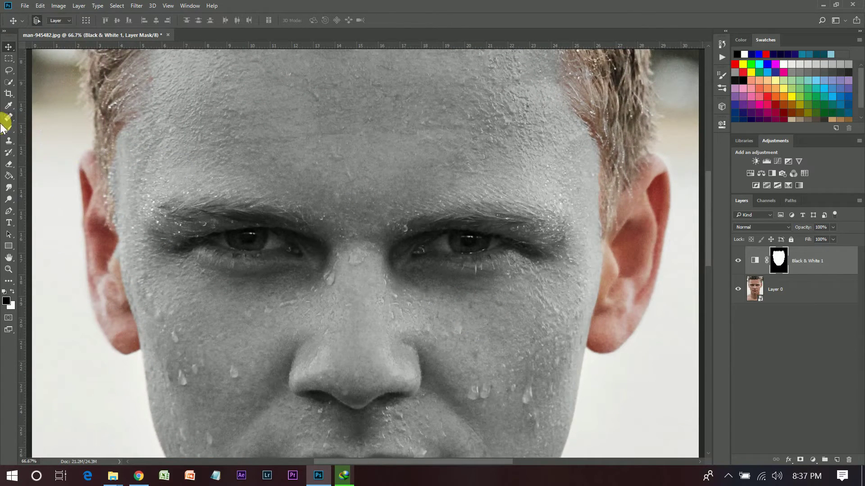
pyautogui.click(9, 129)
pyautogui.click(45, 20)
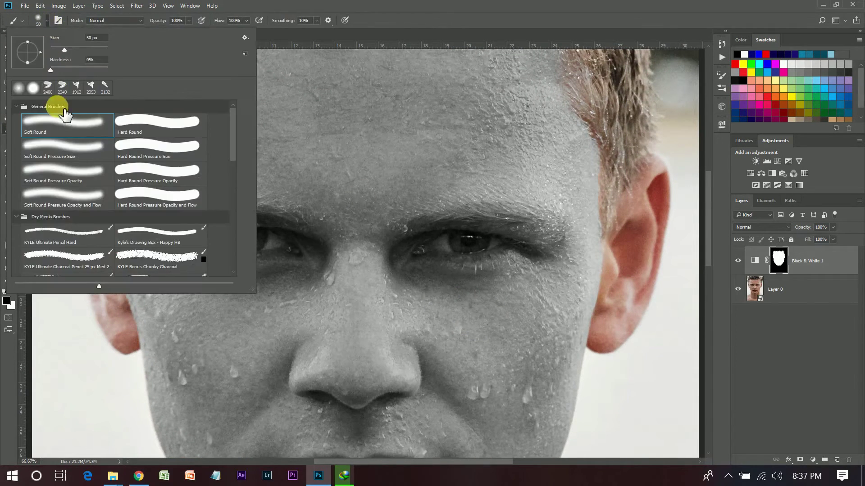
pyautogui.click(260, 5)
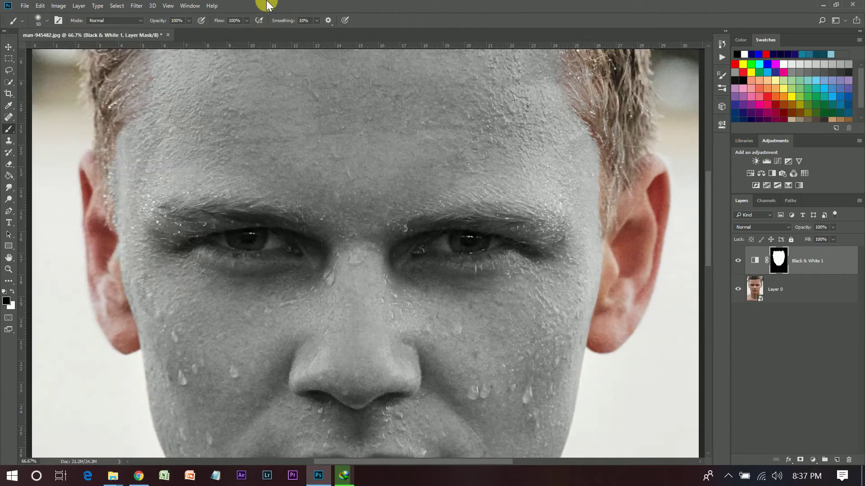
pyautogui.click(7, 302)
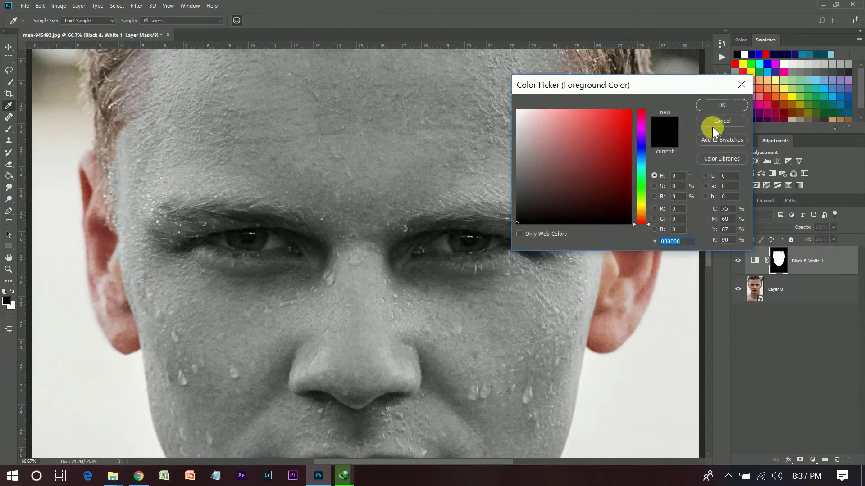
pyautogui.click(722, 104)
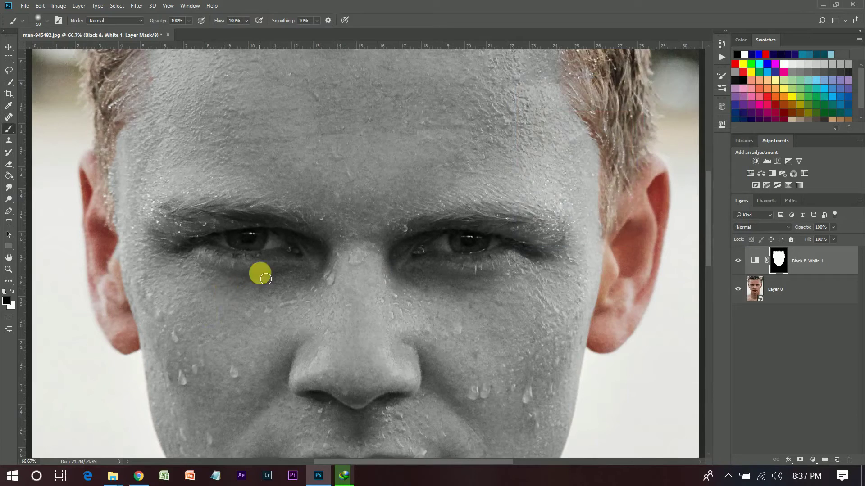
# Paint black over both eyes to restore their colour, then fit the image on screen.
pyautogui.moveTo(264, 245)
pyautogui.mouseDown()
pyautogui.moveTo(235, 245)
pyautogui.moveTo(285, 254)
pyautogui.moveTo(250, 246)
pyautogui.mouseUp()
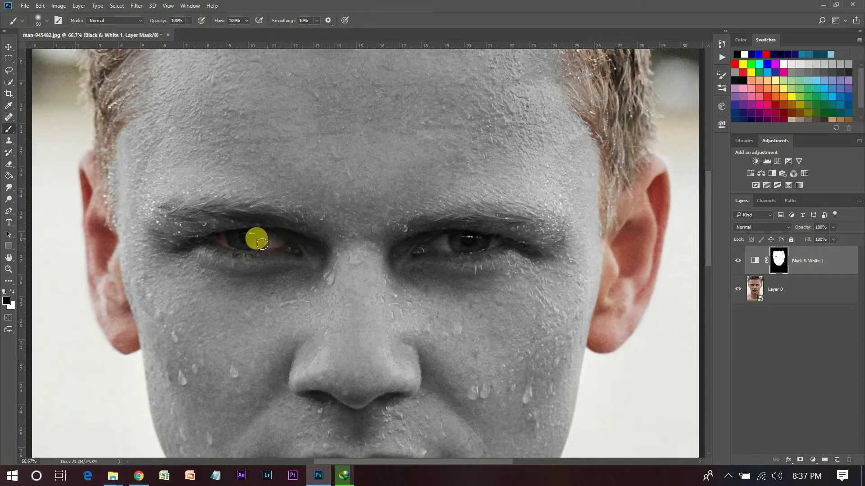
pyautogui.moveTo(249, 246); pyautogui.dragTo(261, 242)
pyautogui.moveTo(495, 248)
pyautogui.mouseDown()
pyautogui.moveTo(430, 252)
pyautogui.moveTo(501, 249)
pyautogui.moveTo(430, 274)
pyautogui.moveTo(454, 265)
pyautogui.moveTo(444, 248)
pyautogui.moveTo(479, 246)
pyautogui.moveTo(419, 250)
pyautogui.moveTo(463, 241)
pyautogui.moveTo(475, 249)
pyautogui.mouseUp()
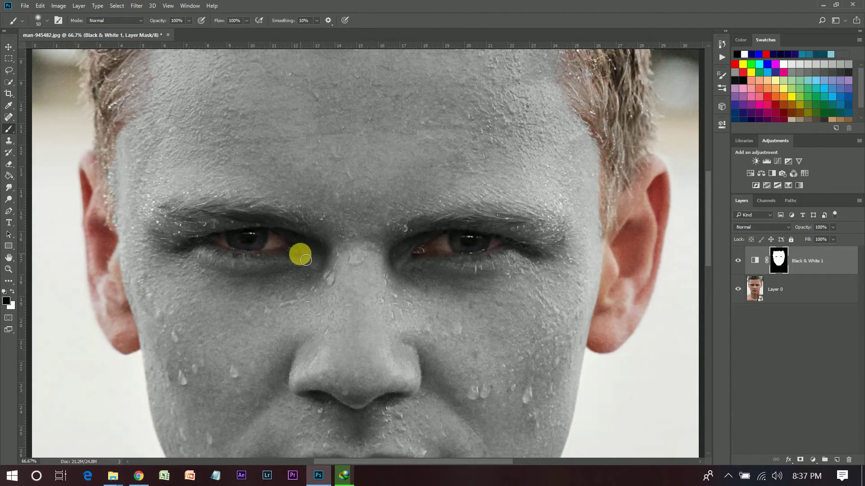
pyautogui.moveTo(298, 257); pyautogui.dragTo(241, 247)
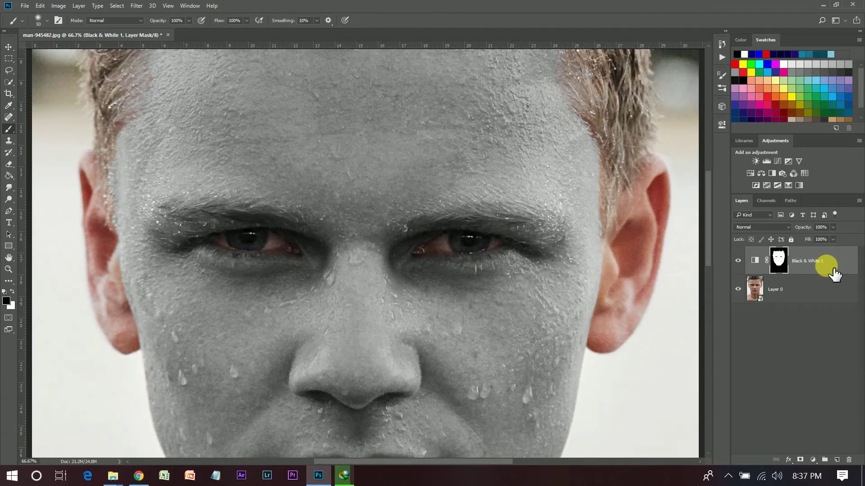
pyautogui.hotkey('ctrl', '0')
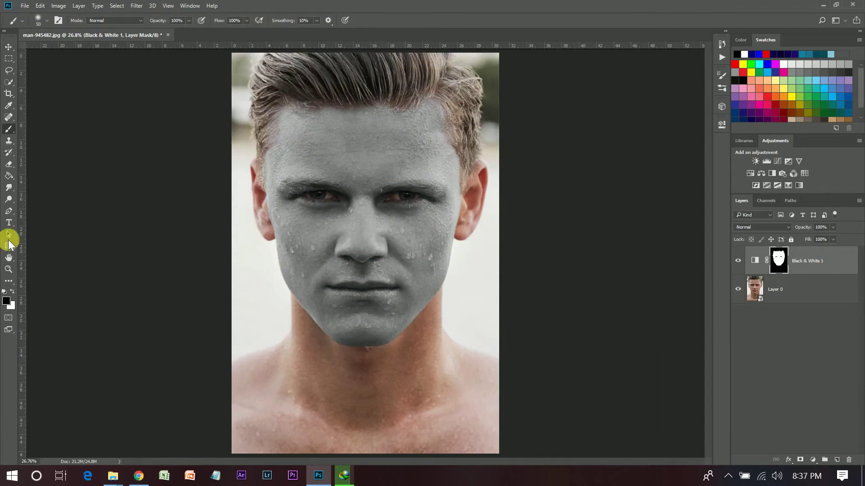
pyautogui.click(25, 6)
# Open the Brazil flag image and convert its layer into a smart object.
pyautogui.click(34, 32)
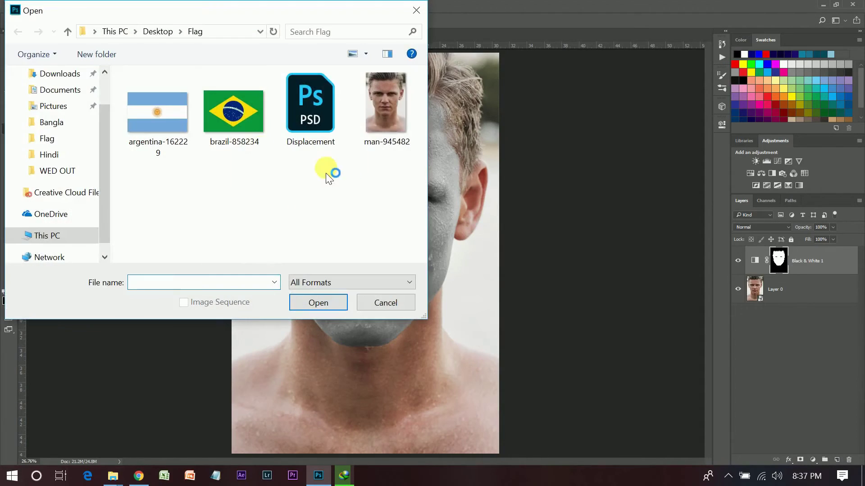
pyautogui.click(233, 110)
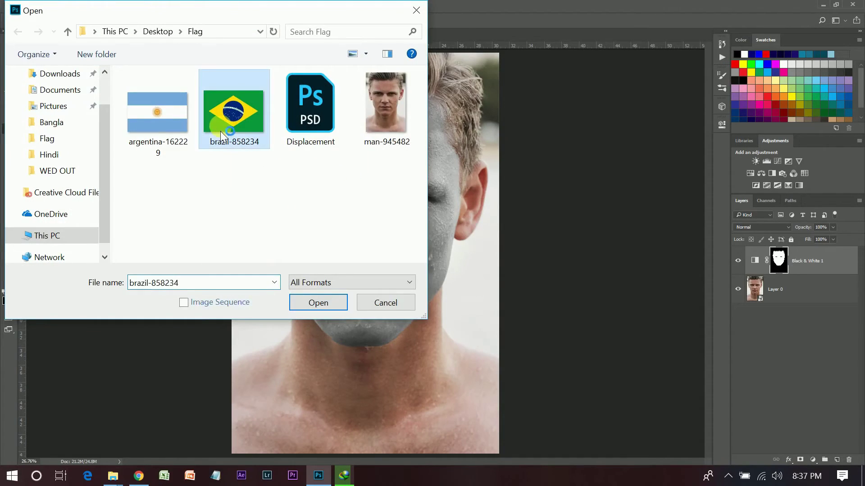
pyautogui.click(330, 302)
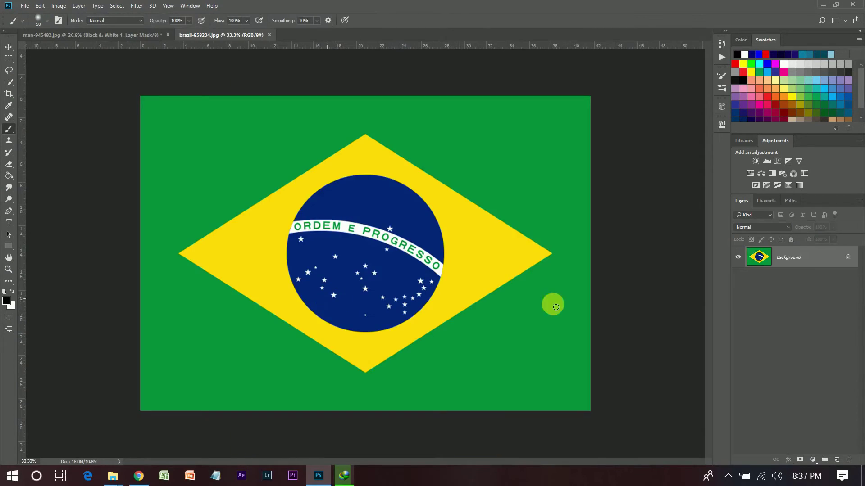
pyautogui.rightClick(792, 263)
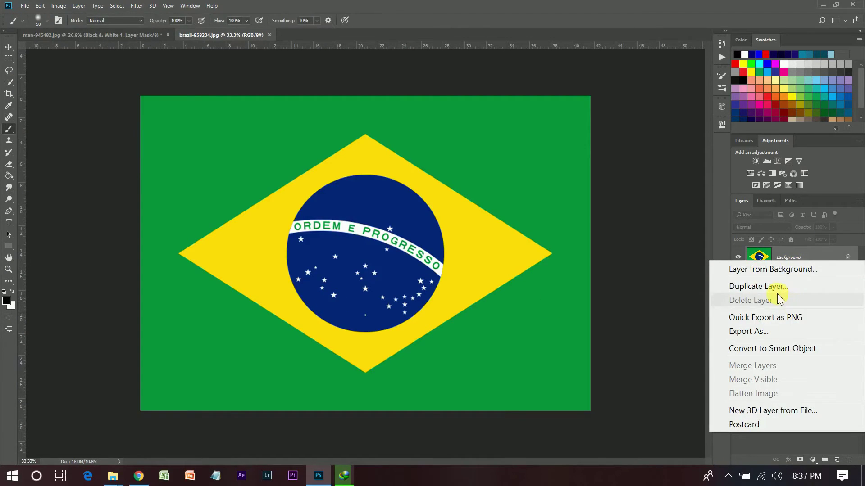
pyautogui.click(762, 348)
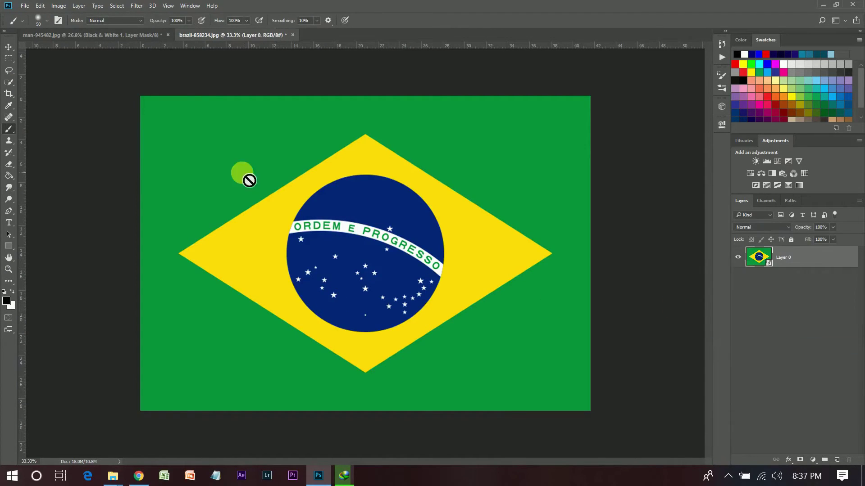
# Drag the Brazil flag into the portrait document as Layer 1.
pyautogui.click(9, 46)
pyautogui.moveTo(433, 302)
pyautogui.mouseDown()
pyautogui.moveTo(129, 100)
pyautogui.moveTo(109, 40)
pyautogui.moveTo(325, 251)
pyautogui.moveTo(373, 221)
pyautogui.mouseUp()
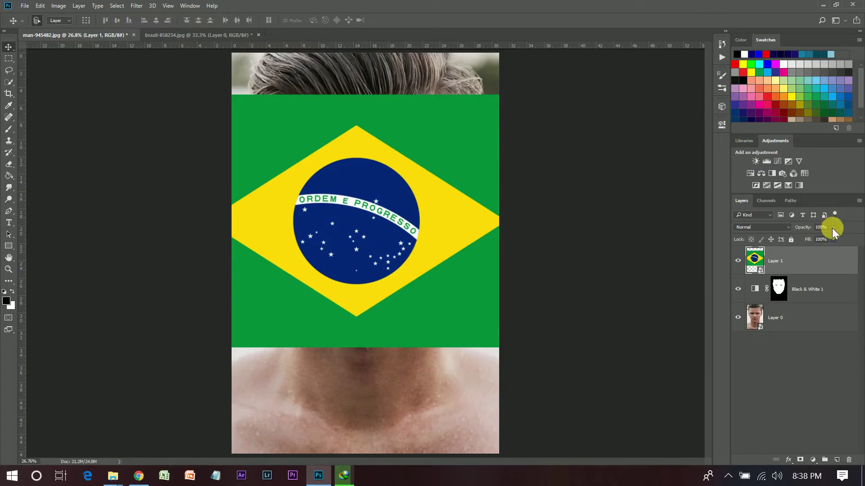
pyautogui.click(804, 237)
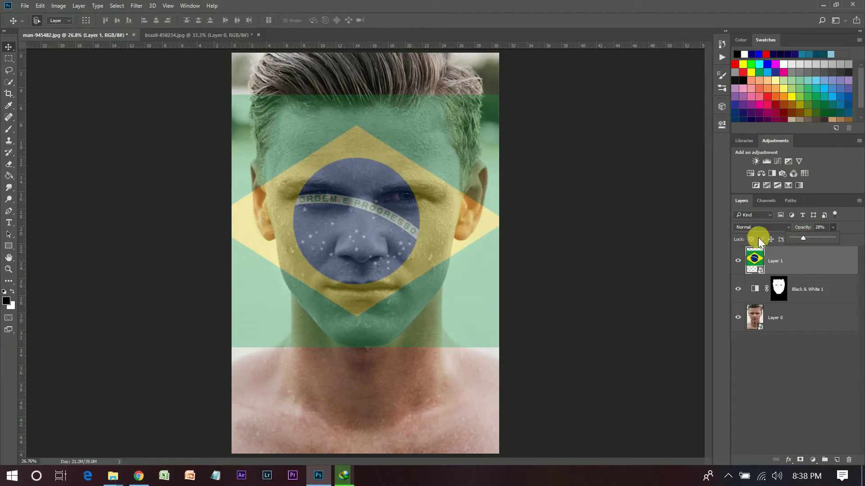
# Set the flag layer to 28% opacity and scale it down slightly over the face.
pyautogui.click(391, 200)
pyautogui.hotkey('ctrl', 't')
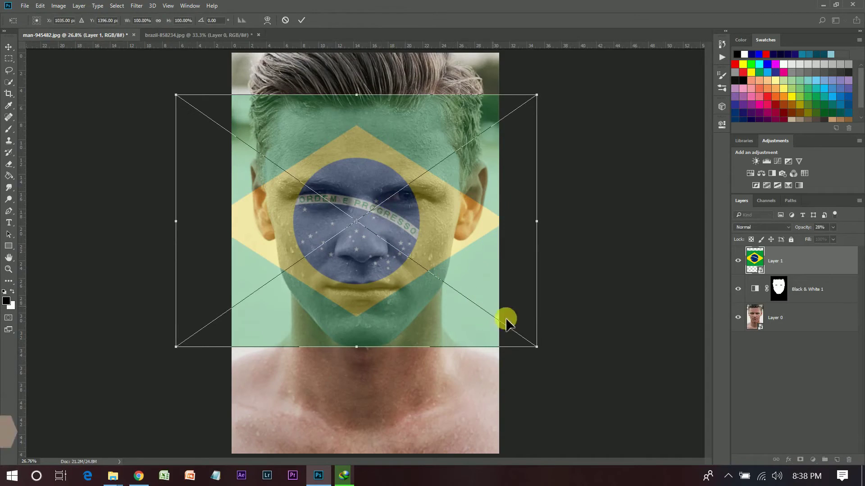
pyautogui.moveTo(536, 347)
pyautogui.mouseDown()
pyautogui.moveTo(504, 324)
pyautogui.moveTo(515, 332)
pyautogui.mouseUp()
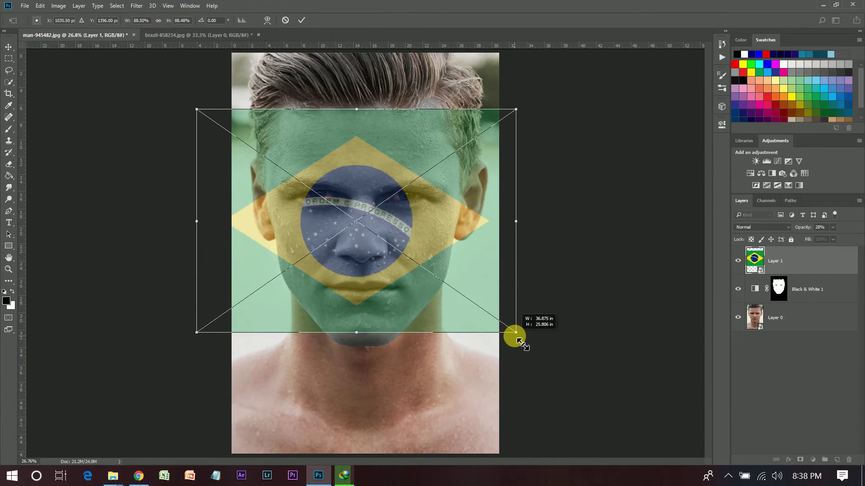
pyautogui.press('Return')
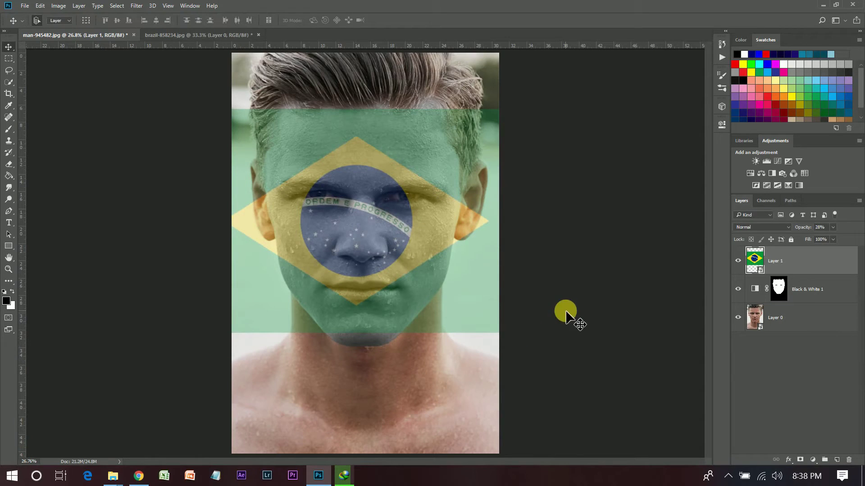
# Apply a Pinch filter with a strong negative Amount so the flag bulges outward.
pyautogui.click(136, 5)
pyautogui.moveTo(153, 181)
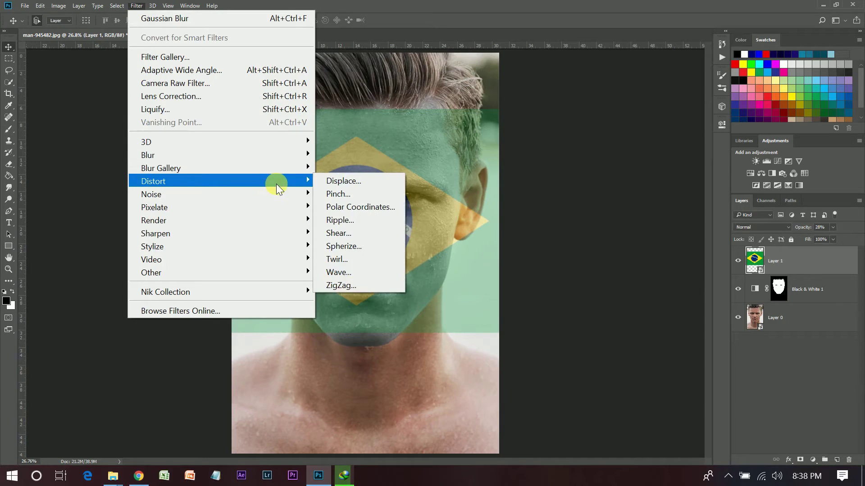
pyautogui.click(365, 194)
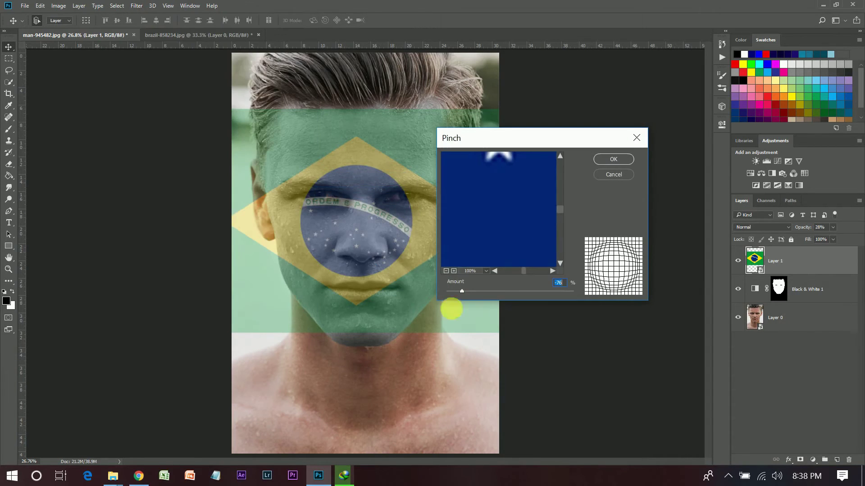
pyautogui.click(446, 271)
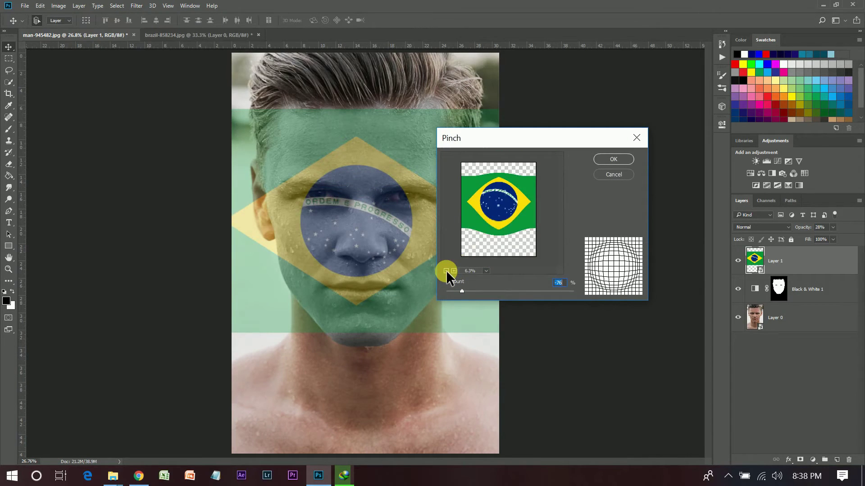
pyautogui.moveTo(469, 292)
pyautogui.mouseDown()
pyautogui.moveTo(549, 291)
pyautogui.moveTo(467, 291)
pyautogui.mouseUp()
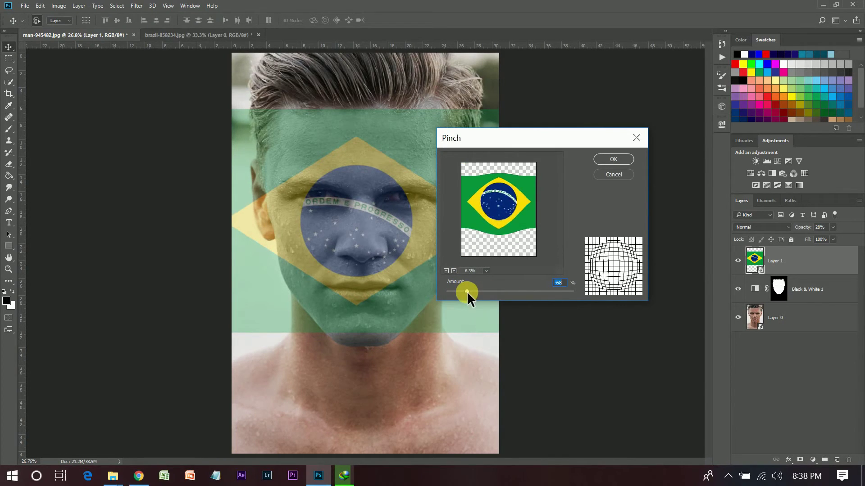
pyautogui.moveTo(467, 291); pyautogui.dragTo(452, 291)
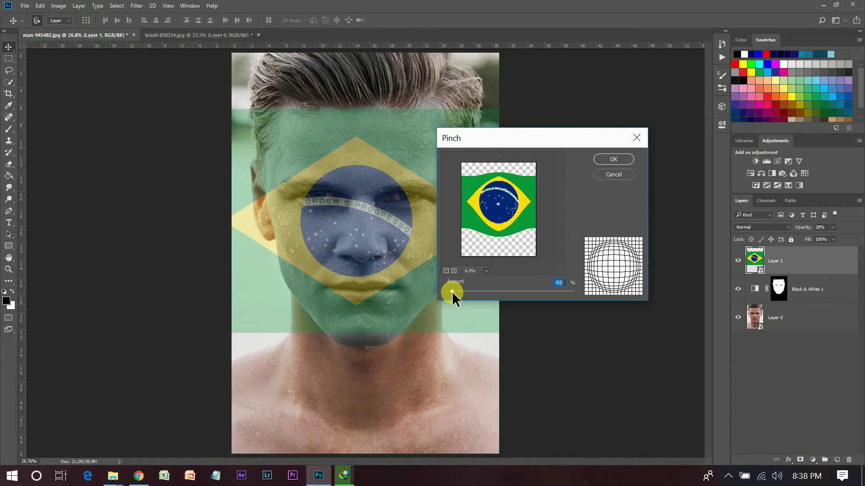
pyautogui.moveTo(453, 291); pyautogui.dragTo(459, 291)
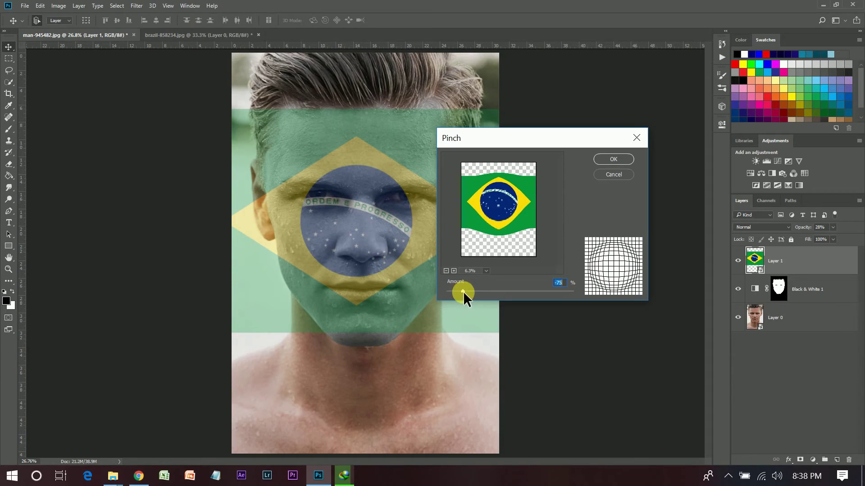
pyautogui.moveTo(459, 291)
pyautogui.mouseDown()
pyautogui.moveTo(450, 291)
pyautogui.moveTo(464, 291)
pyautogui.mouseUp()
pyautogui.click(511, 221)
pyautogui.click(470, 292)
pyautogui.click(611, 158)
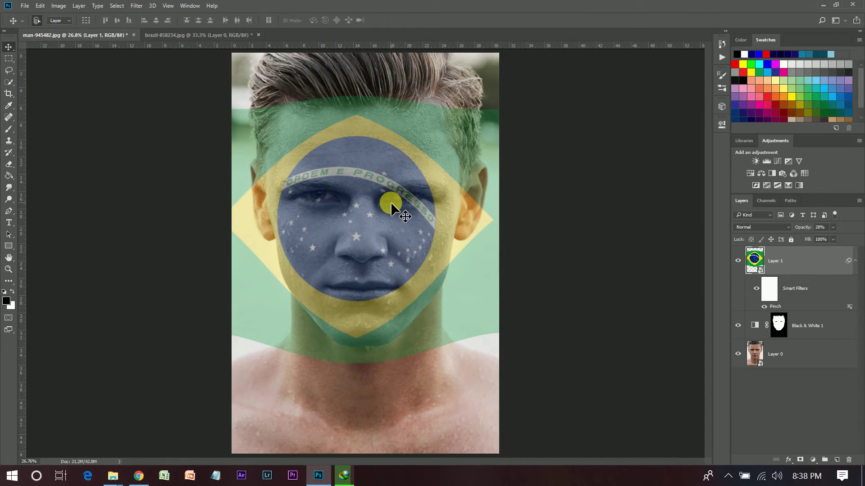
# Start free-transforming the pinched flag layer, dismissing the smart filter warning.
pyautogui.moveTo(391, 203); pyautogui.dragTo(391, 204)
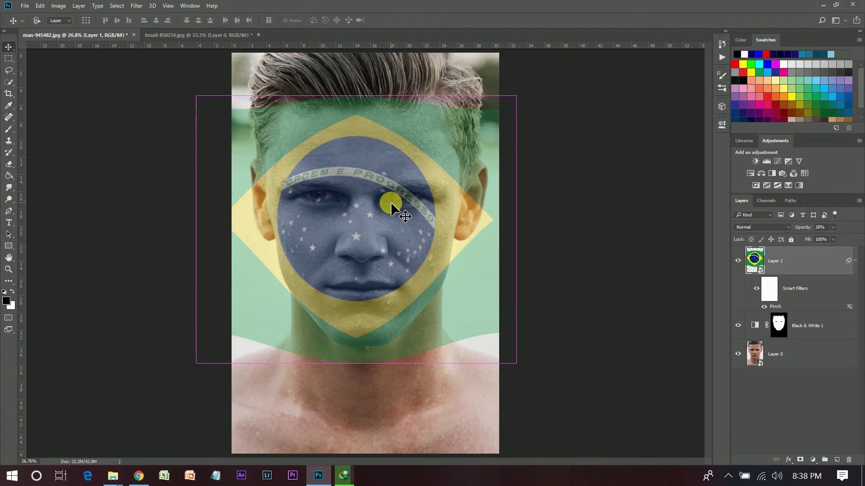
pyautogui.hotkey('ctrl', 't')
pyautogui.click(470, 183)
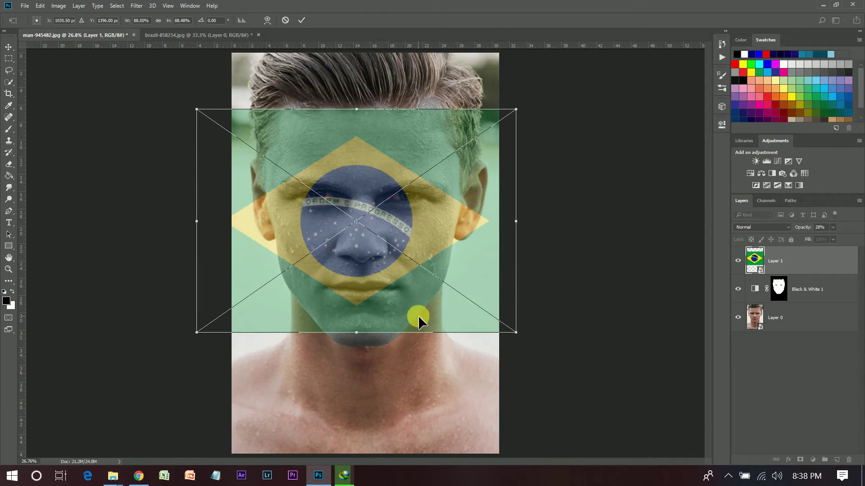
# Narrow the flag to the face width, stretch it to the chin, and nudge it into place.
pyautogui.moveTo(516, 222); pyautogui.dragTo(465, 235)
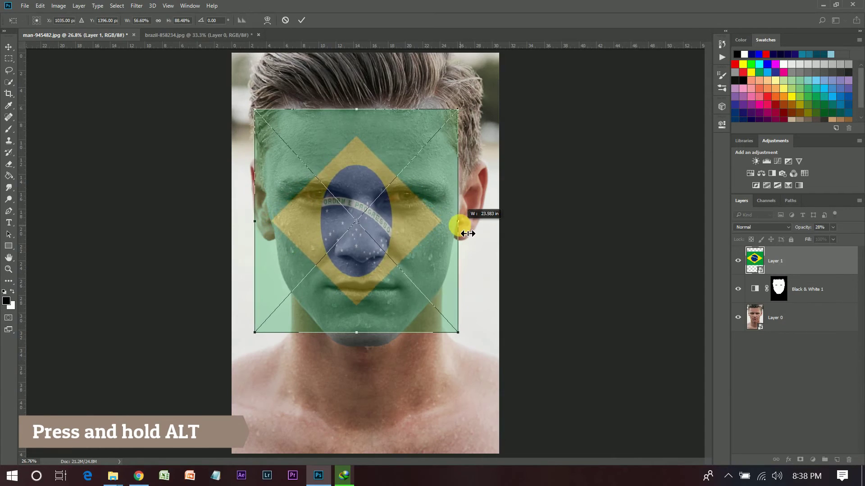
pyautogui.moveTo(465, 235); pyautogui.dragTo(468, 235)
pyautogui.moveTo(421, 204); pyautogui.dragTo(428, 204)
pyautogui.moveTo(356, 333); pyautogui.dragTo(364, 355)
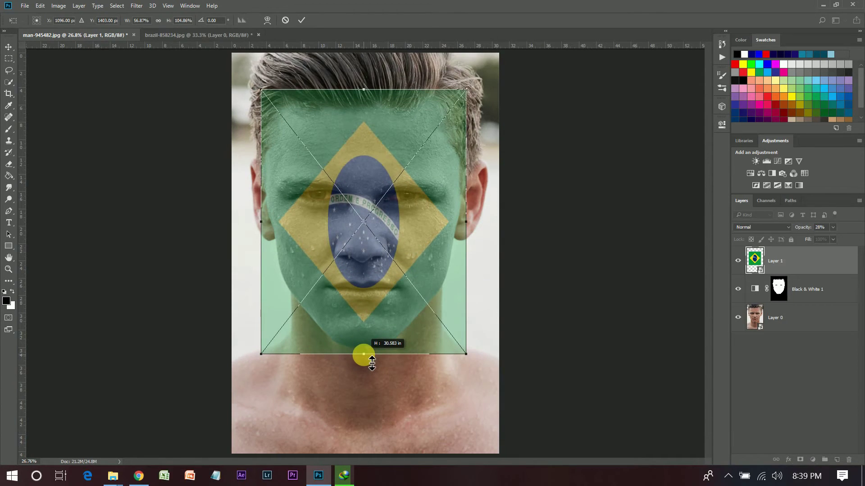
pyautogui.moveTo(364, 354); pyautogui.dragTo(363, 341)
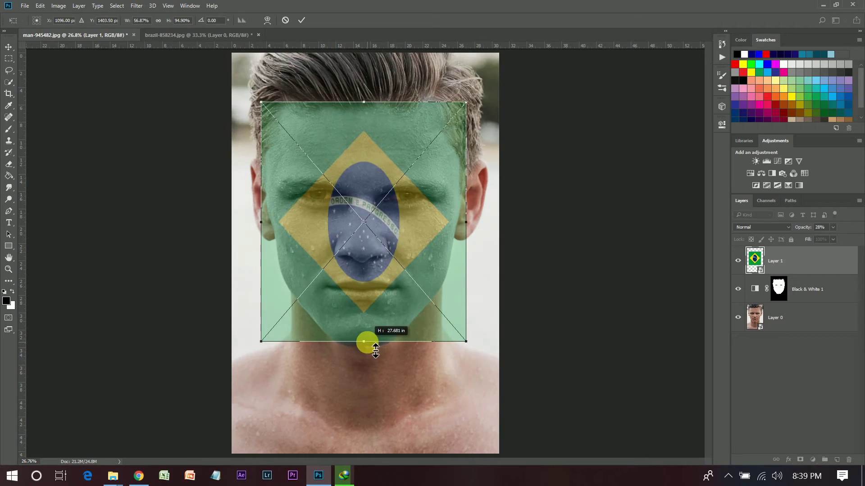
pyautogui.press('Return')
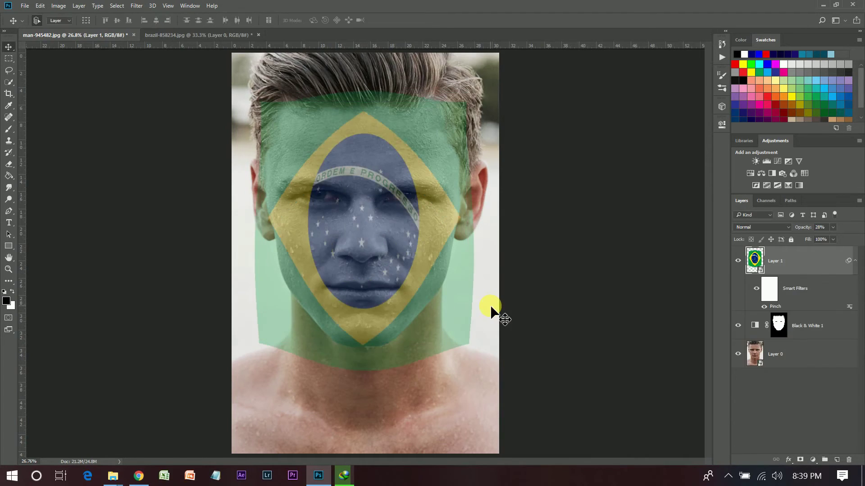
pyautogui.moveTo(438, 264); pyautogui.dragTo(439, 263)
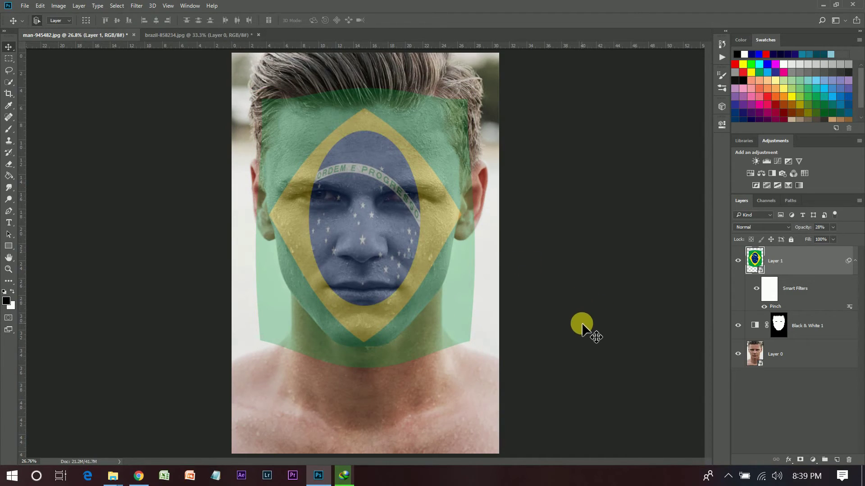
# Transform the flag again, lowering its top edge slightly to the forehead.
pyautogui.hotkey('ctrl', 't')
pyautogui.click(463, 185)
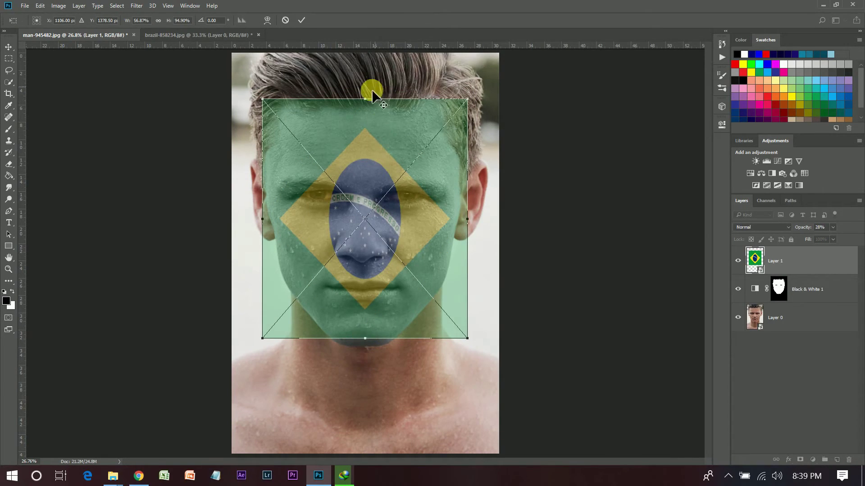
pyautogui.moveTo(365, 98); pyautogui.dragTo(370, 106)
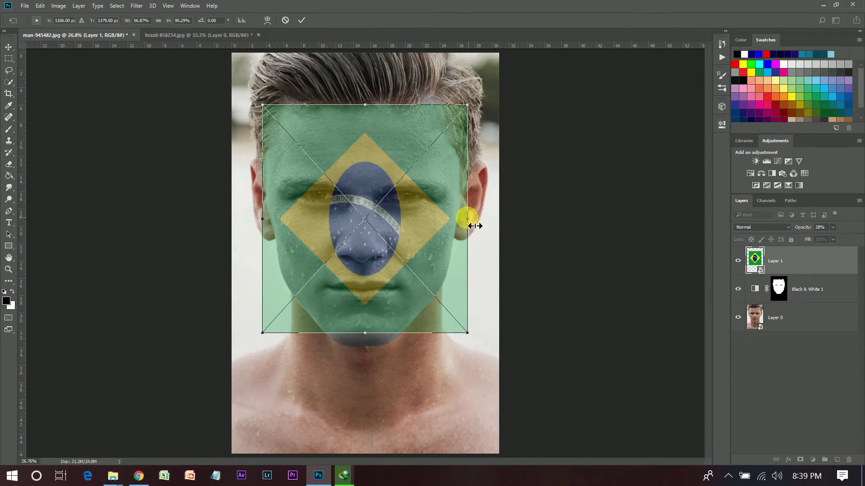
pyautogui.press('Return')
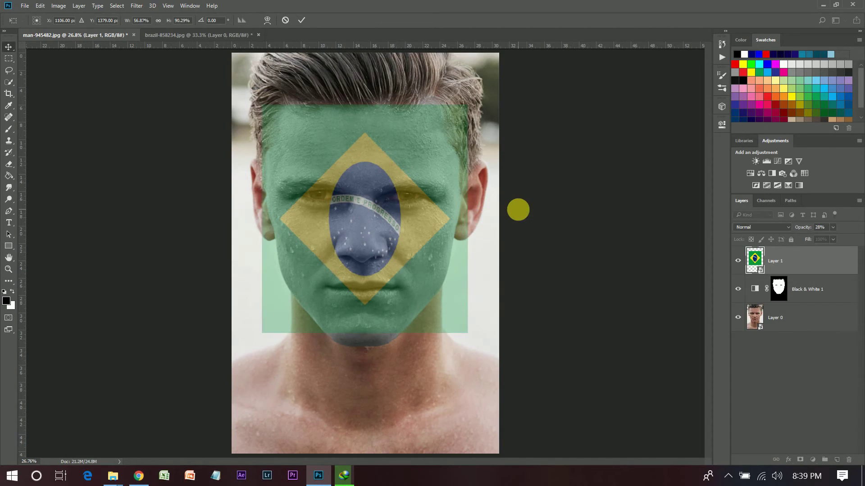
pyautogui.hotkey('ctrl', 'f')
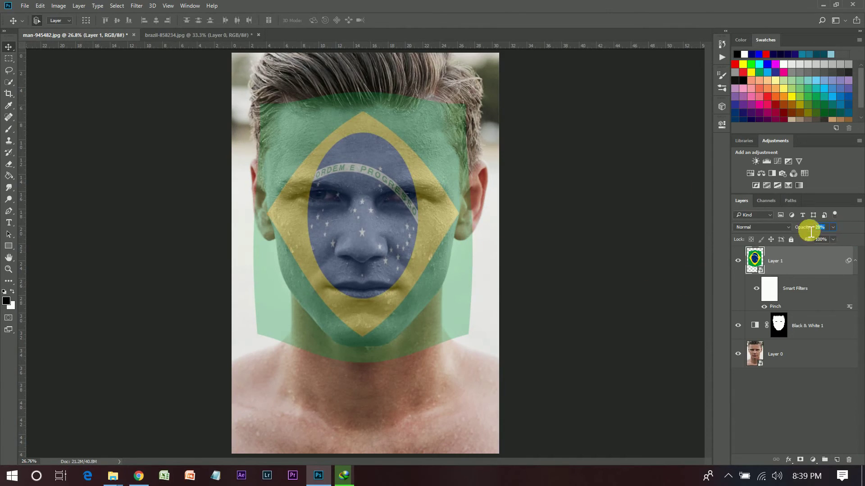
# Set the flag layer to 50% opacity with the Color Burn blend mode.
pyautogui.moveTo(817, 229)
pyautogui.mouseDown()
pyautogui.moveTo(811, 232)
pyautogui.moveTo(824, 222)
pyautogui.mouseUp()
pyautogui.write('50')
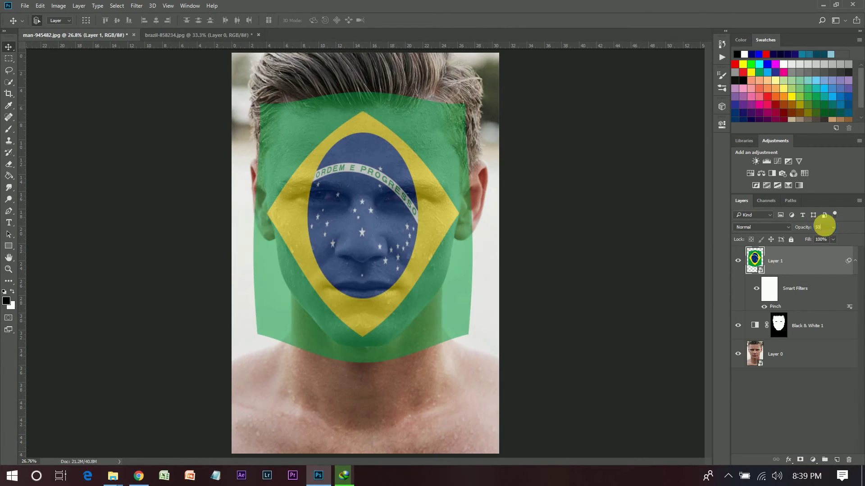
pyautogui.click(772, 227)
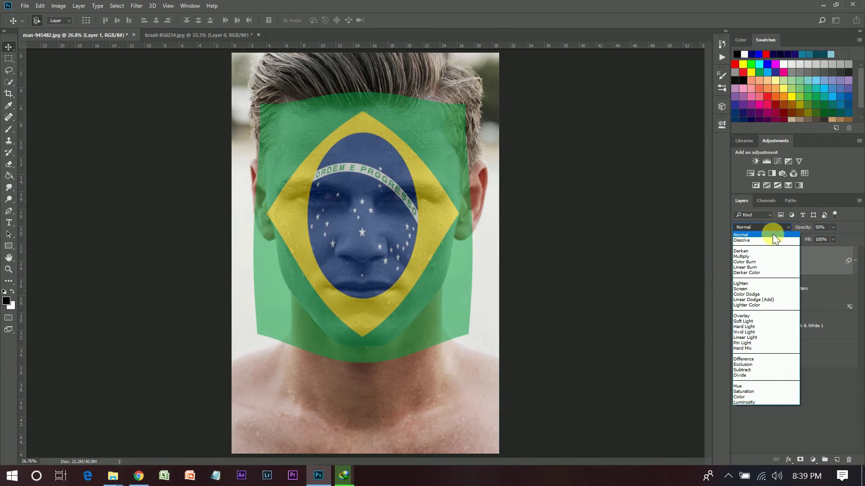
pyautogui.click(748, 262)
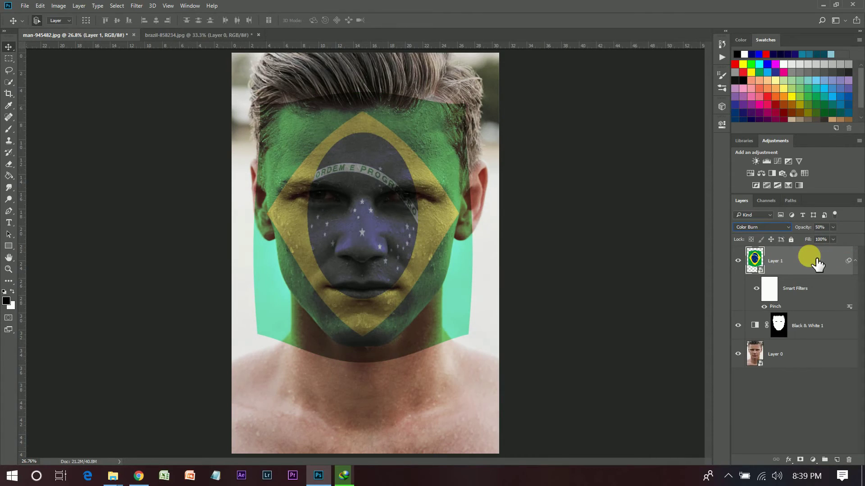
pyautogui.click(787, 325)
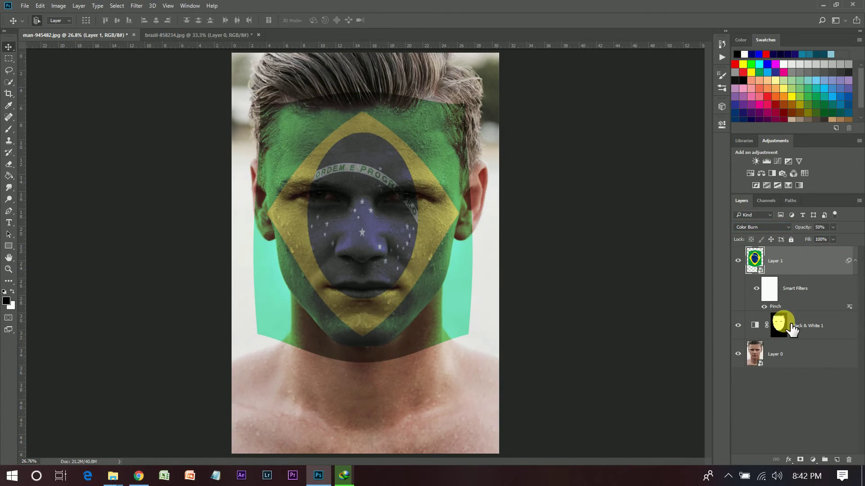
# Copy the Black & White 1 face mask onto the flag layer, Layer 1.
pyautogui.moveTo(789, 325); pyautogui.dragTo(788, 299)
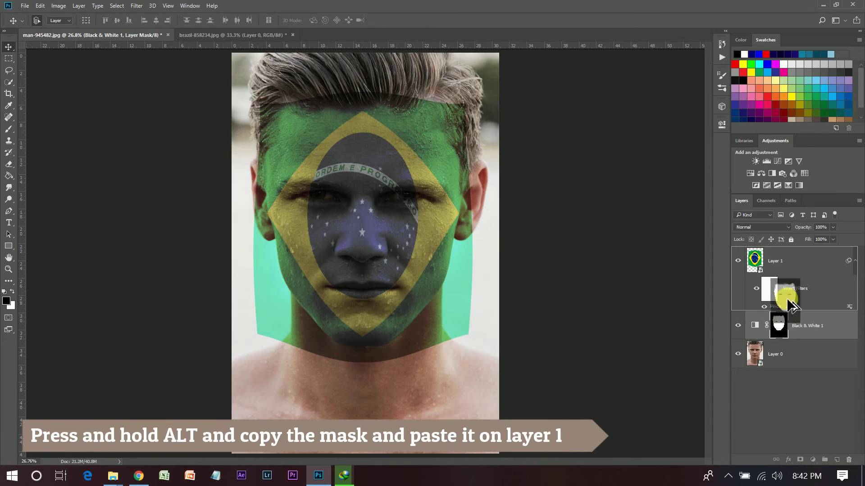
pyautogui.moveTo(789, 262); pyautogui.dragTo(788, 261)
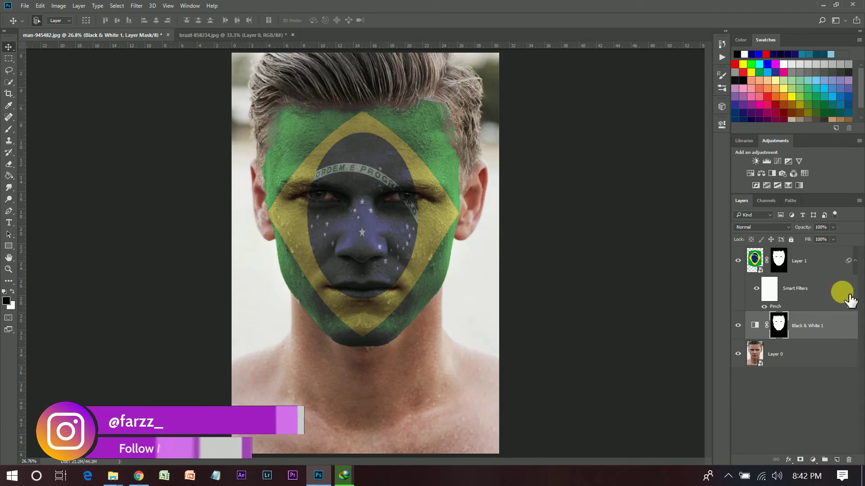
pyautogui.click(819, 268)
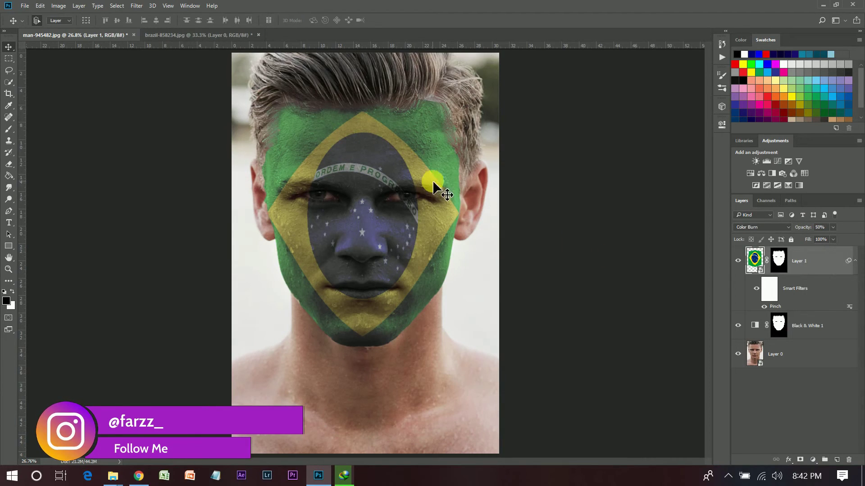
pyautogui.click(133, 6)
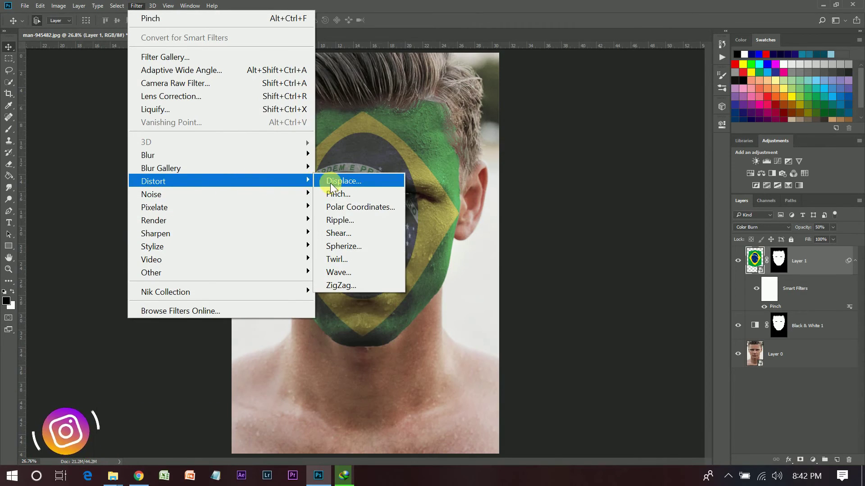
pyautogui.moveTo(153, 181)
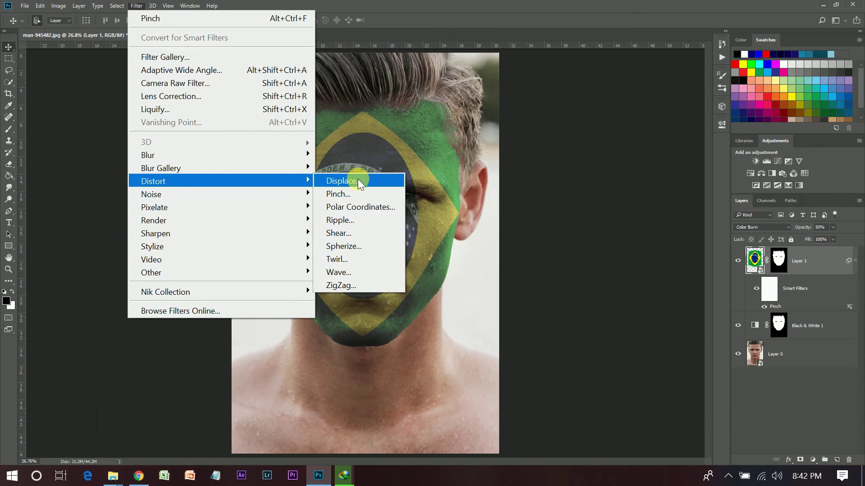
# Apply Displace at scale 5, stretch to fit, using Displacement.psd as the map.
pyautogui.click(359, 182)
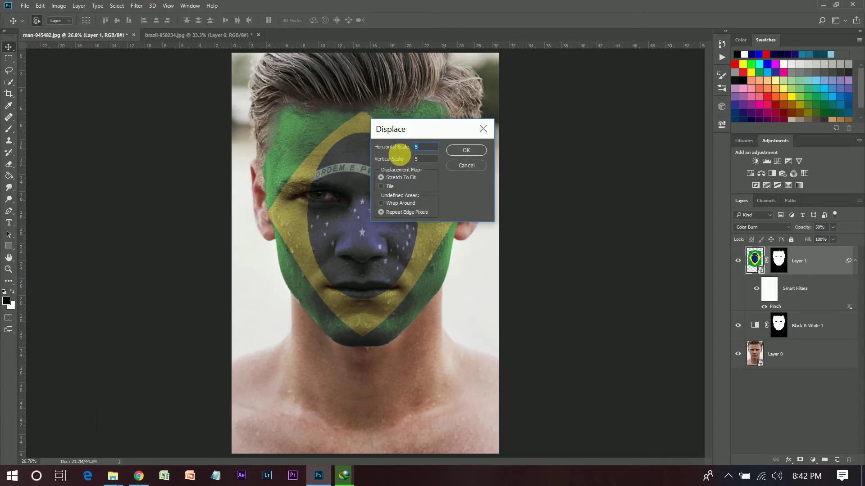
pyautogui.click(427, 159)
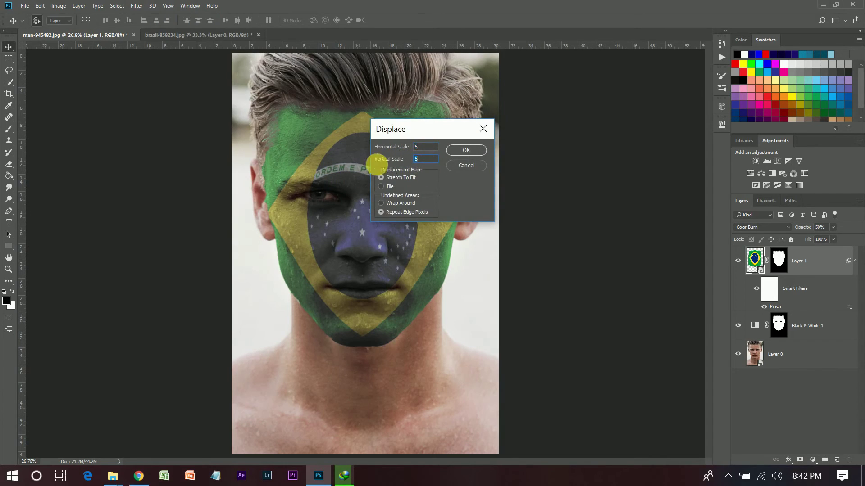
pyautogui.click(386, 178)
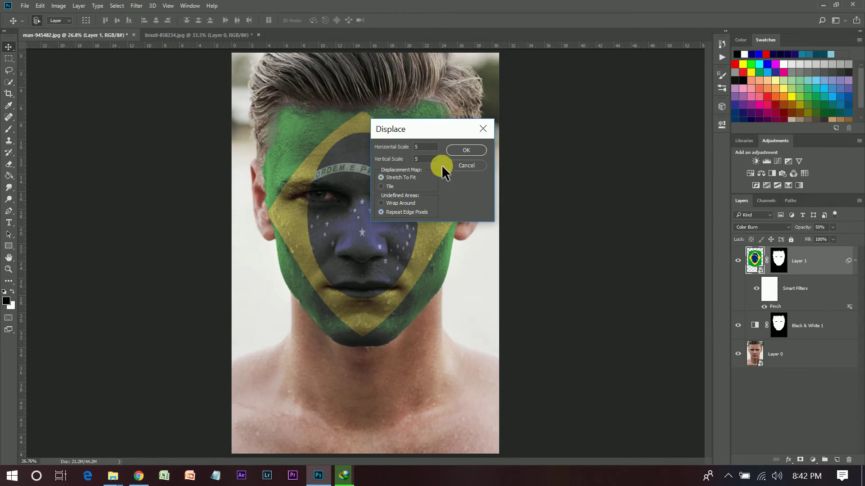
pyautogui.click(460, 153)
pyautogui.click(173, 126)
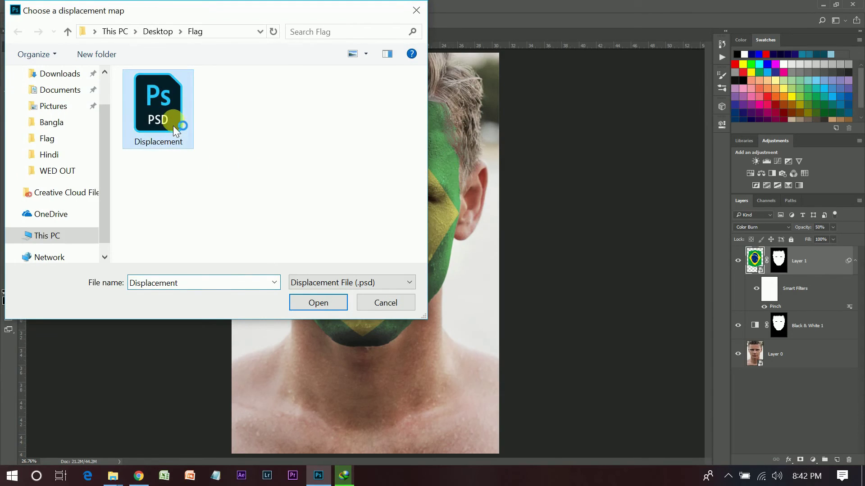
pyautogui.click(319, 309)
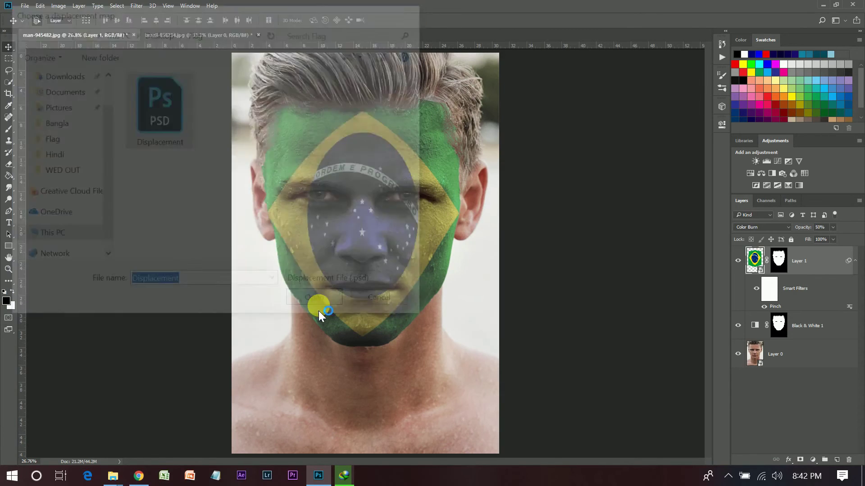
# Add a Vibrance adjustment layer and replace its mask with Layer 1's face mask.
pyautogui.click(813, 460)
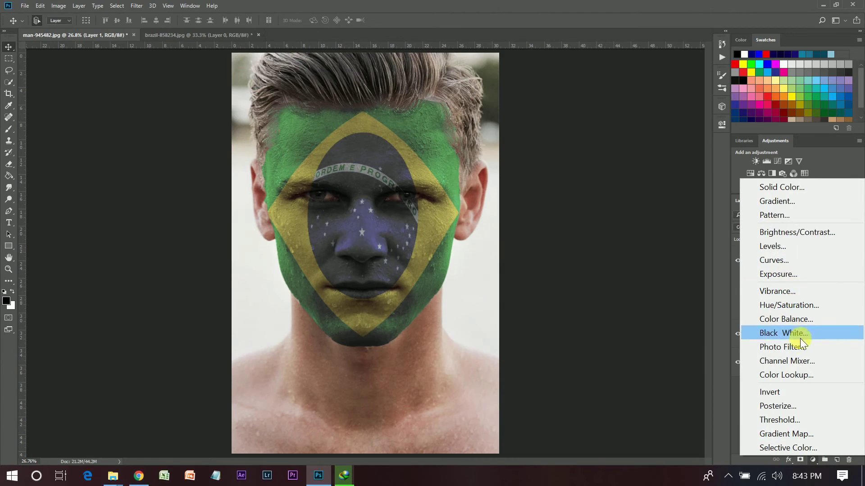
pyautogui.click(791, 293)
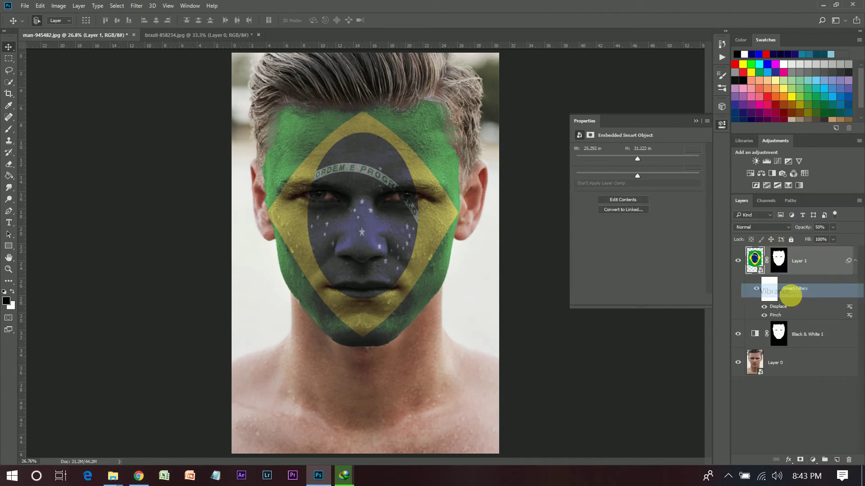
pyautogui.click(788, 293)
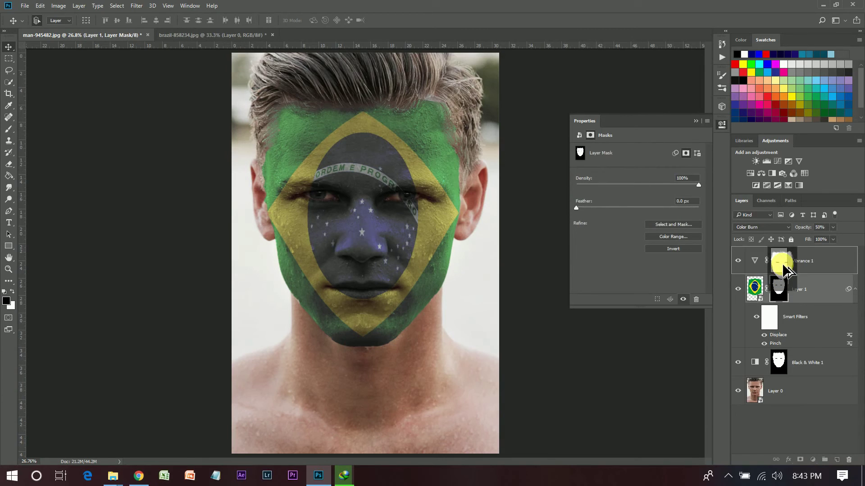
pyautogui.moveTo(787, 298); pyautogui.dragTo(782, 263)
pyautogui.click(415, 179)
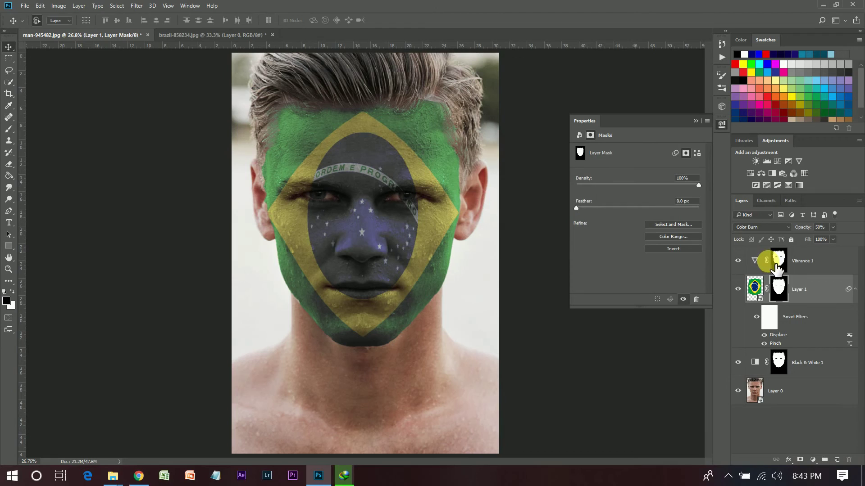
# Set Vibrance to +27 and Saturation to about +29, toggling visibility to compare.
pyautogui.click(753, 264)
pyautogui.click(636, 159)
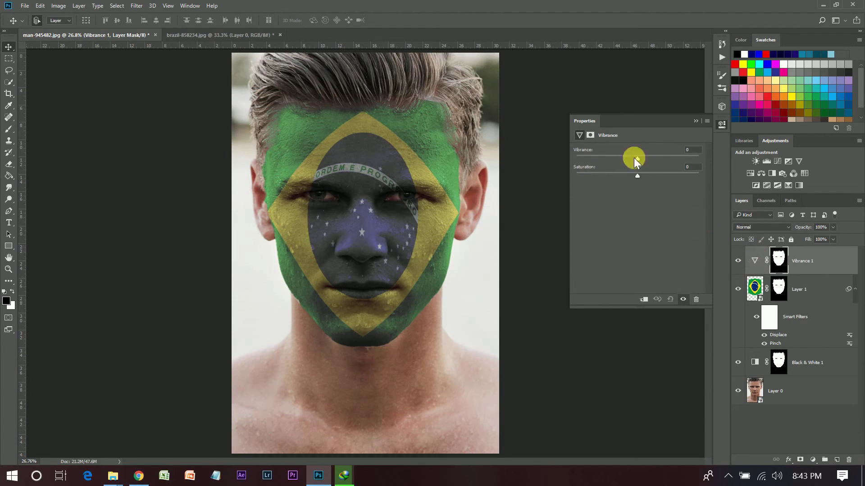
pyautogui.moveTo(657, 175)
pyautogui.mouseDown()
pyautogui.moveTo(639, 158)
pyautogui.moveTo(660, 159)
pyautogui.mouseUp()
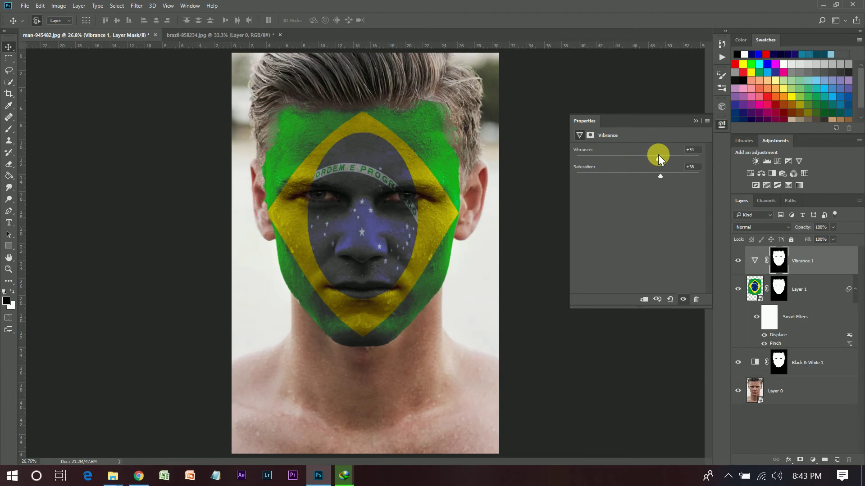
pyautogui.moveTo(656, 175)
pyautogui.mouseDown()
pyautogui.moveTo(613, 174)
pyautogui.moveTo(686, 174)
pyautogui.moveTo(657, 175)
pyautogui.mouseUp()
pyautogui.moveTo(669, 160)
pyautogui.mouseDown()
pyautogui.moveTo(689, 155)
pyautogui.moveTo(664, 157)
pyautogui.mouseUp()
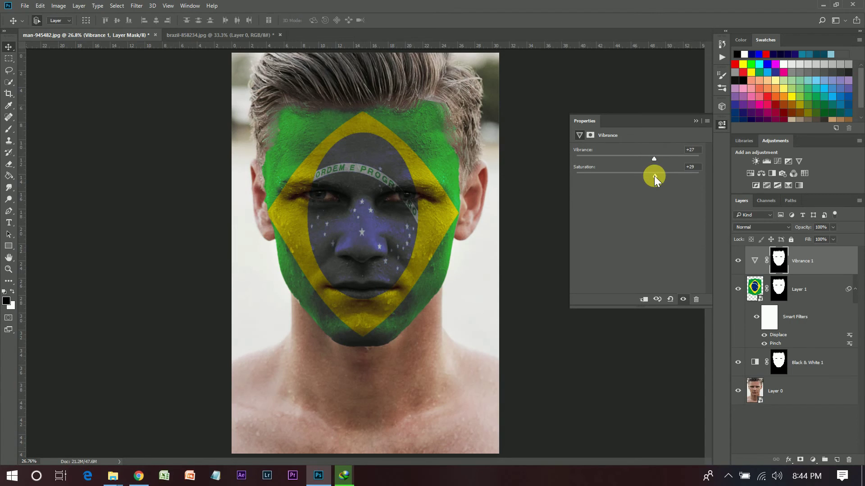
pyautogui.click(738, 261)
pyautogui.click(738, 261)
pyautogui.click(738, 261)
pyautogui.click(697, 121)
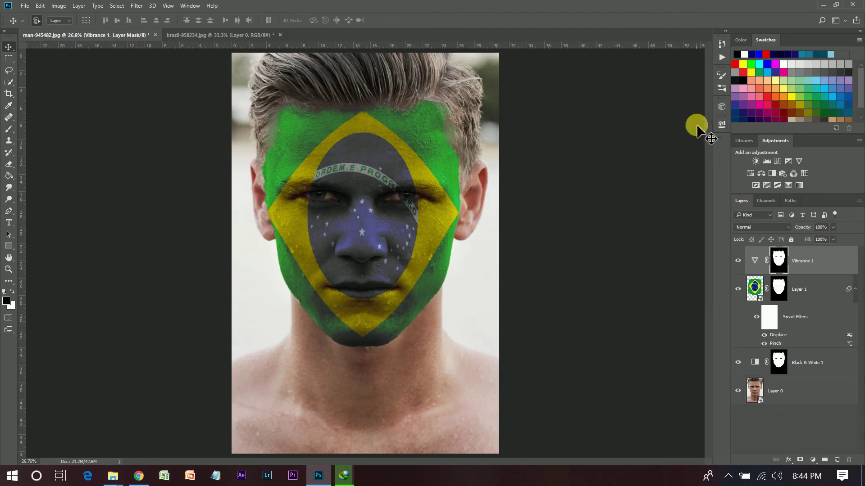
pyautogui.click(855, 289)
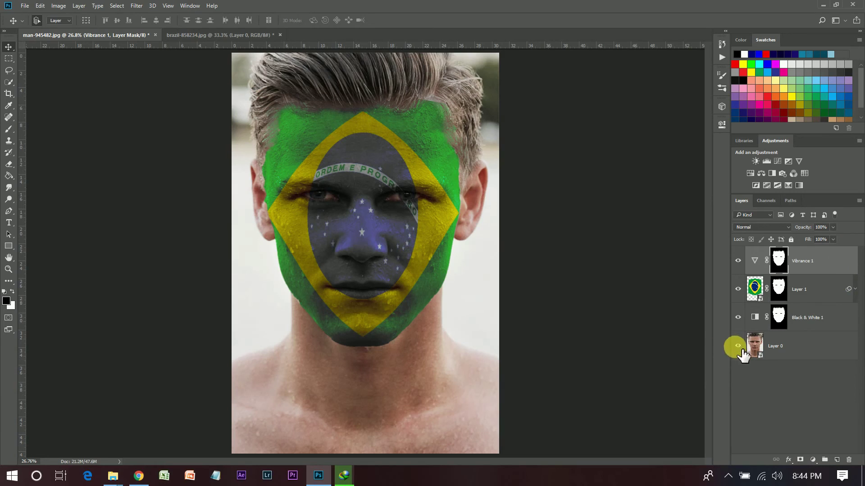
pyautogui.moveTo(737, 316)
pyautogui.mouseDown()
pyautogui.moveTo(743, 268)
pyautogui.moveTo(739, 316)
pyautogui.mouseUp()
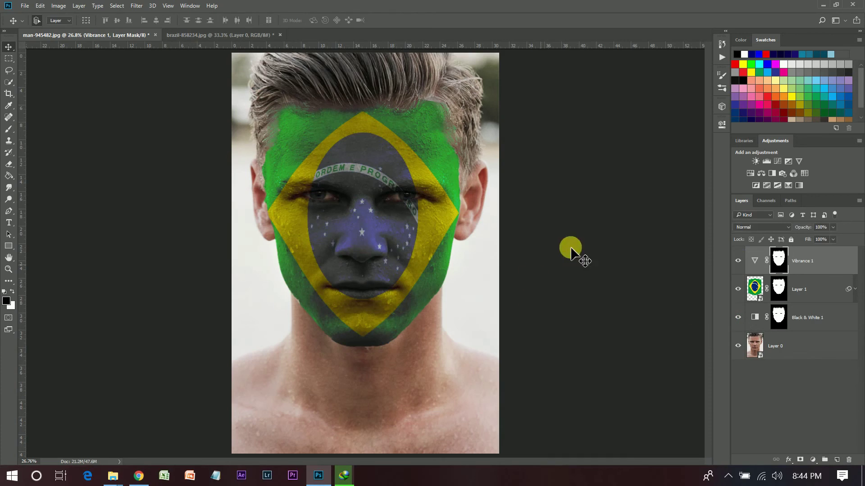
pyautogui.moveTo(760, 293); pyautogui.dragTo(559, 284)
pyautogui.hotkey('ctrl', '-')
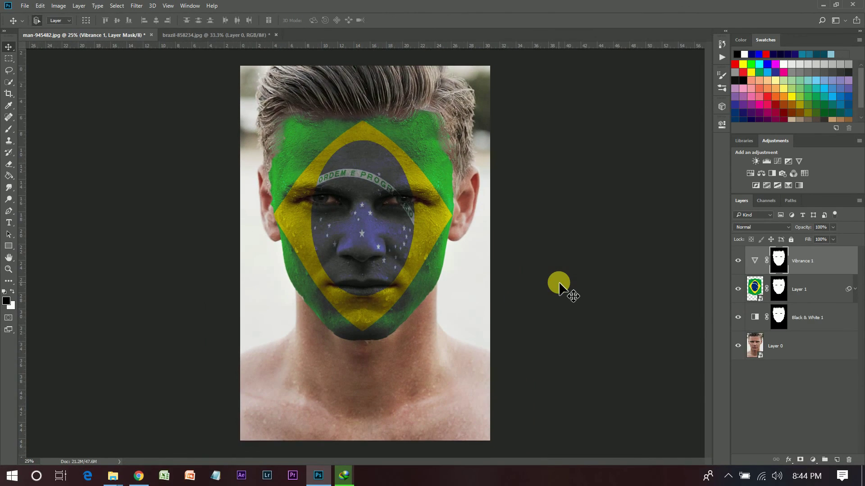
pyautogui.click(759, 291)
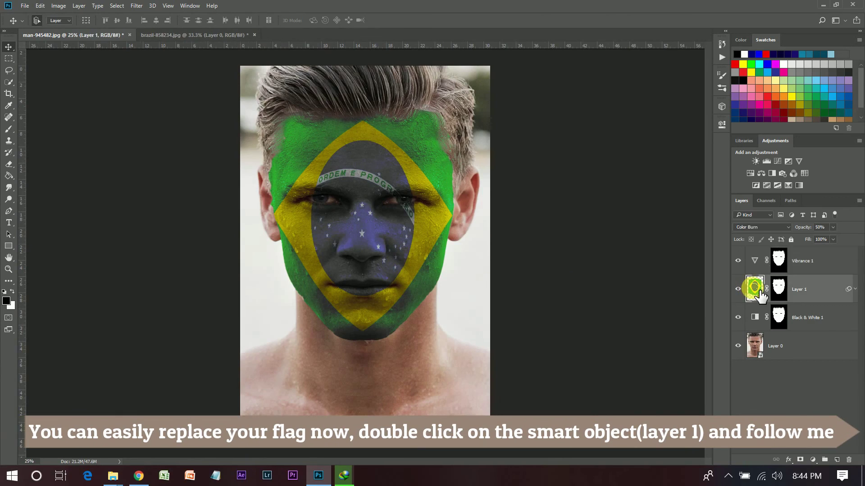
# Open the contents of the flag smart object, Layer 1.
pyautogui.doubleClick(760, 295)
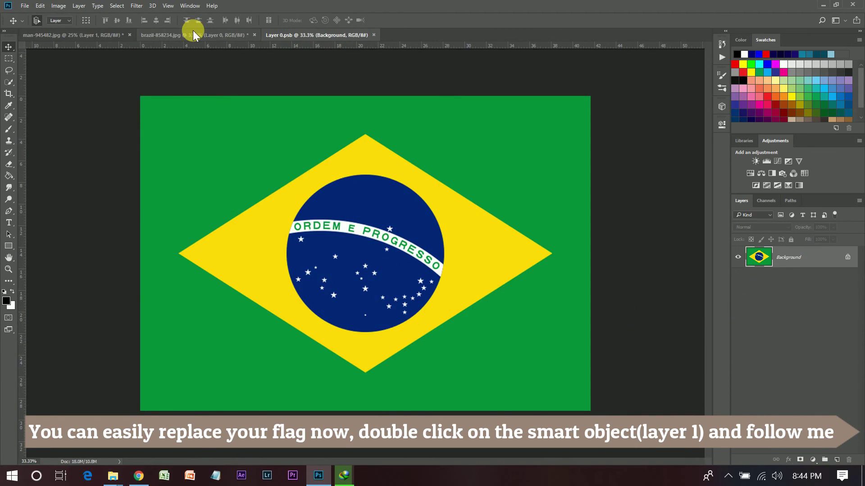
pyautogui.click(90, 33)
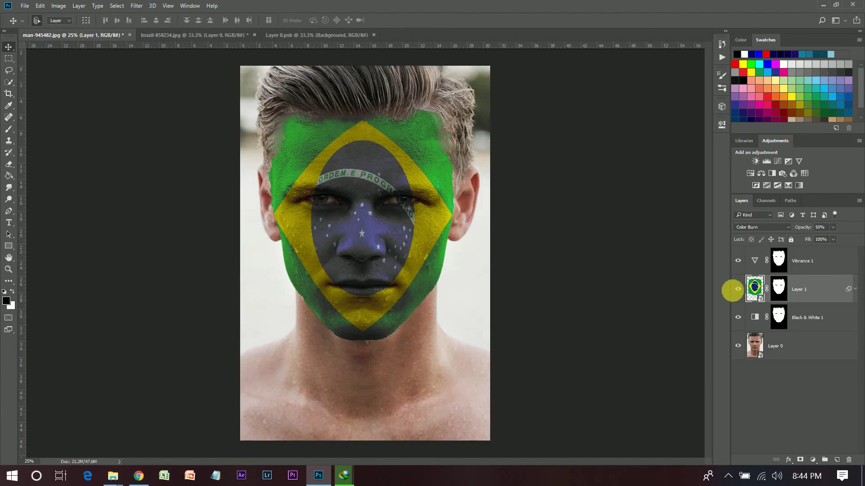
pyautogui.doubleClick(762, 295)
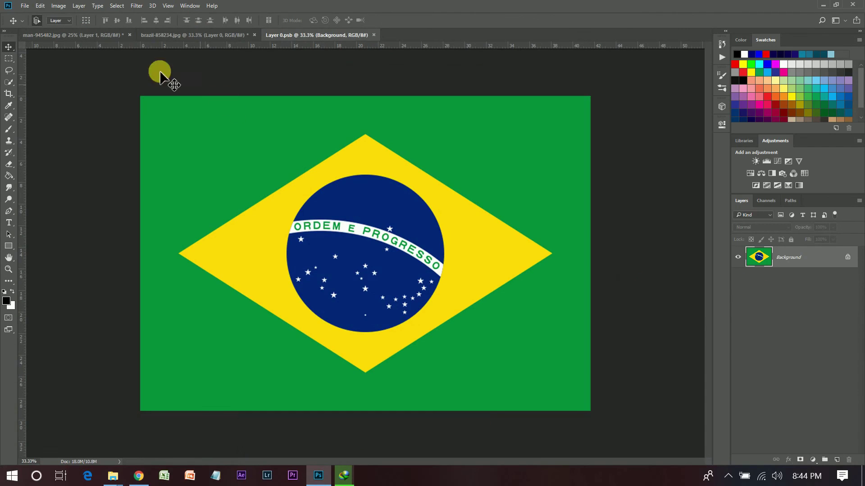
# Place embedded argentina-162229 and enlarge it to cover the Brazil flag canvas.
pyautogui.click(24, 5)
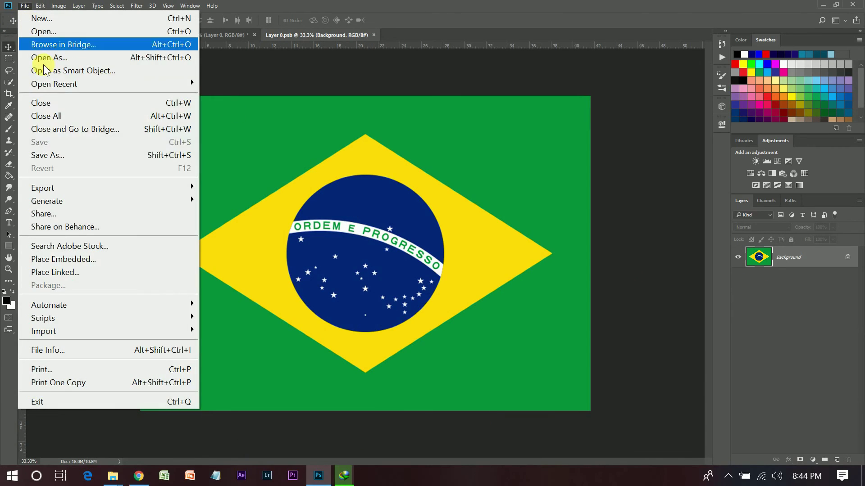
pyautogui.click(81, 260)
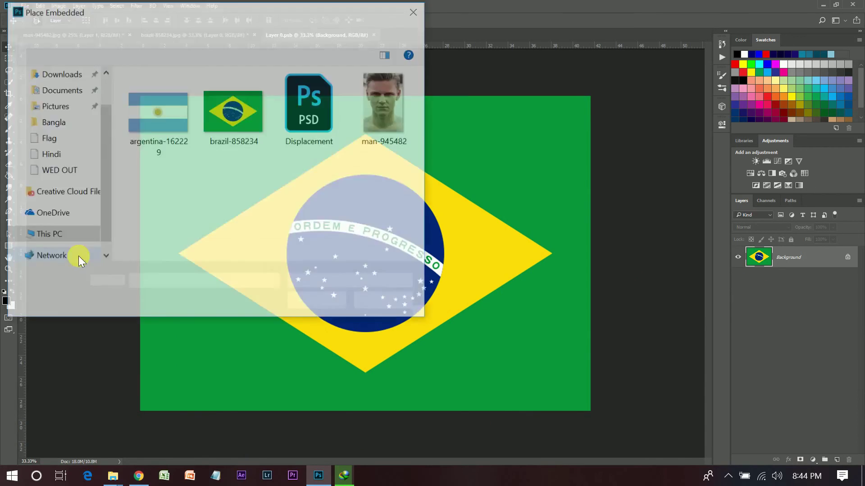
pyautogui.click(185, 126)
pyautogui.click(319, 310)
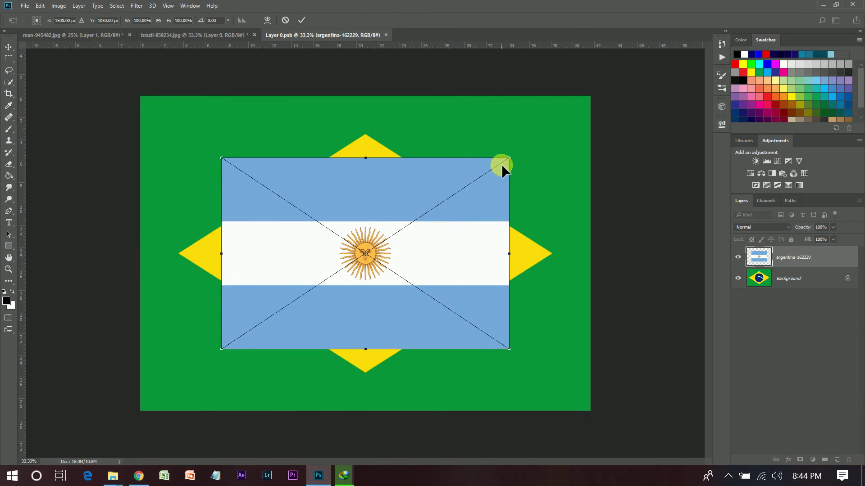
pyautogui.moveTo(512, 158); pyautogui.dragTo(635, 124)
pyautogui.press('Return')
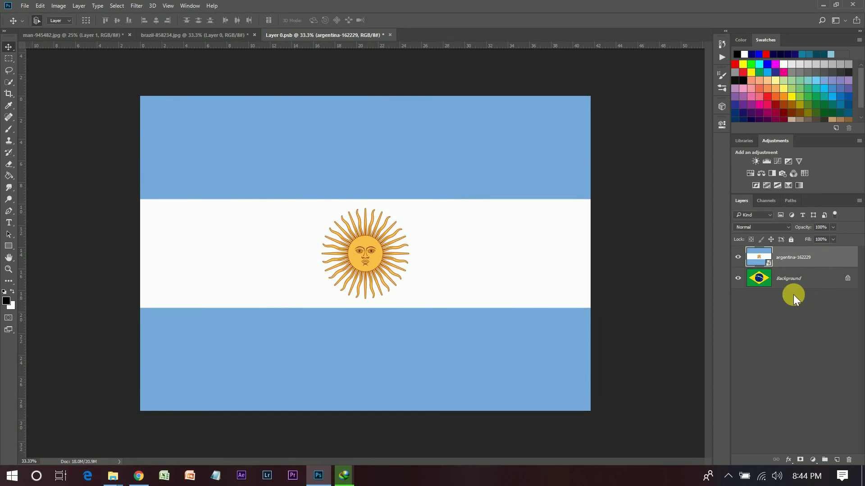
pyautogui.rightClick(784, 287)
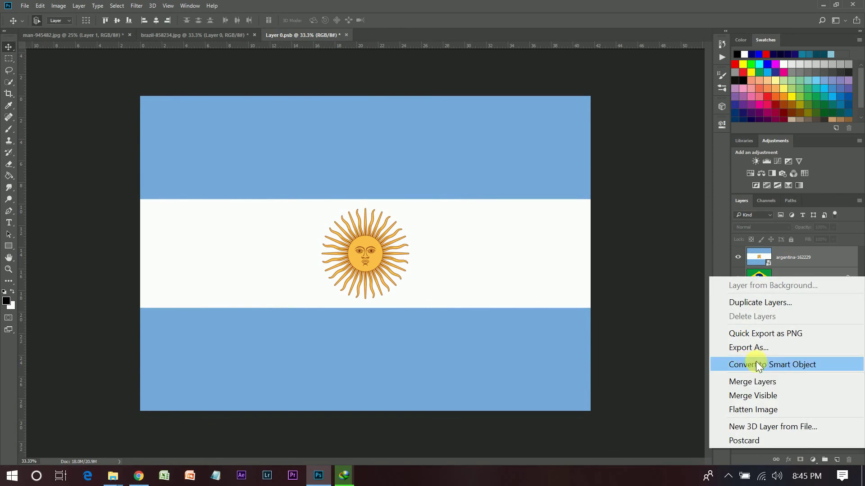
# Convert the flag layers into one smart object, save, and return to man-945482.jpg.
pyautogui.click(782, 364)
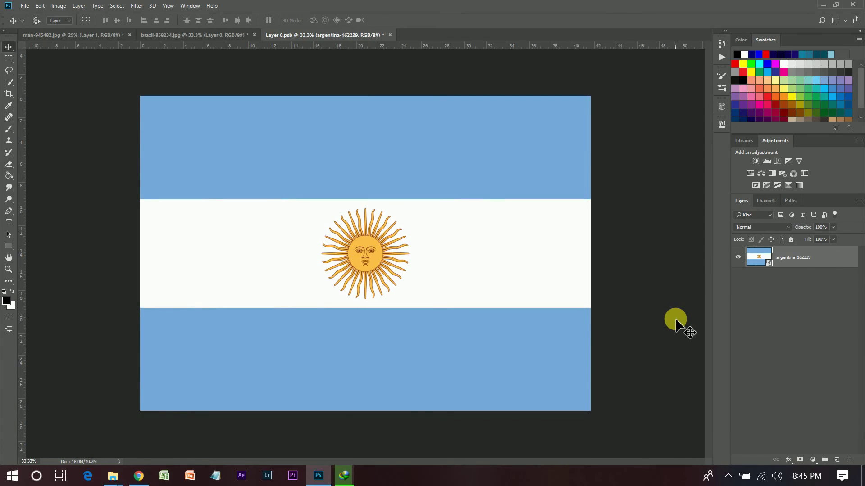
pyautogui.hotkey('ctrl', 's')
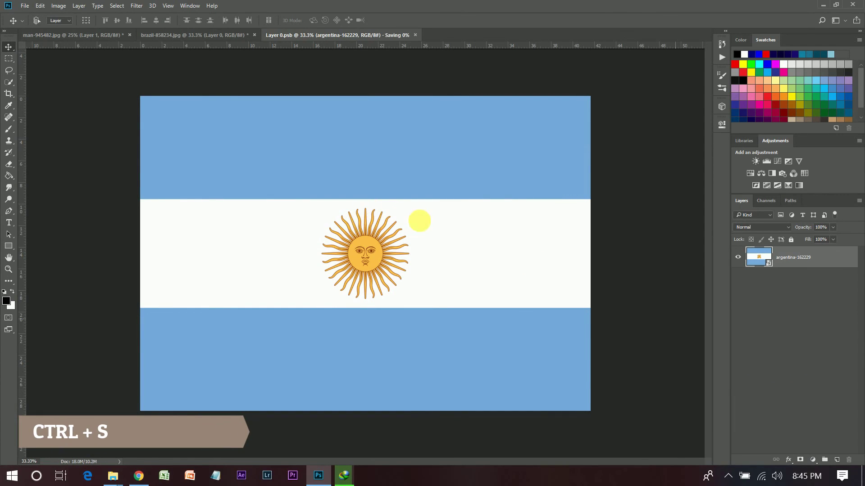
pyautogui.click(86, 36)
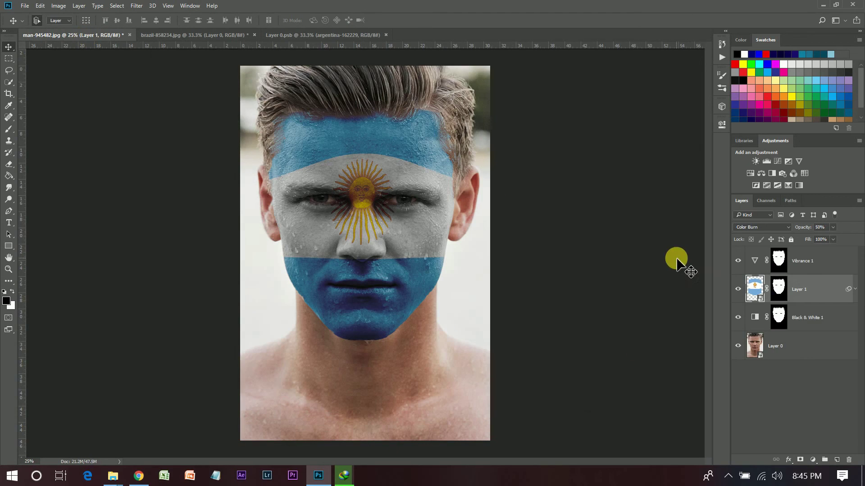